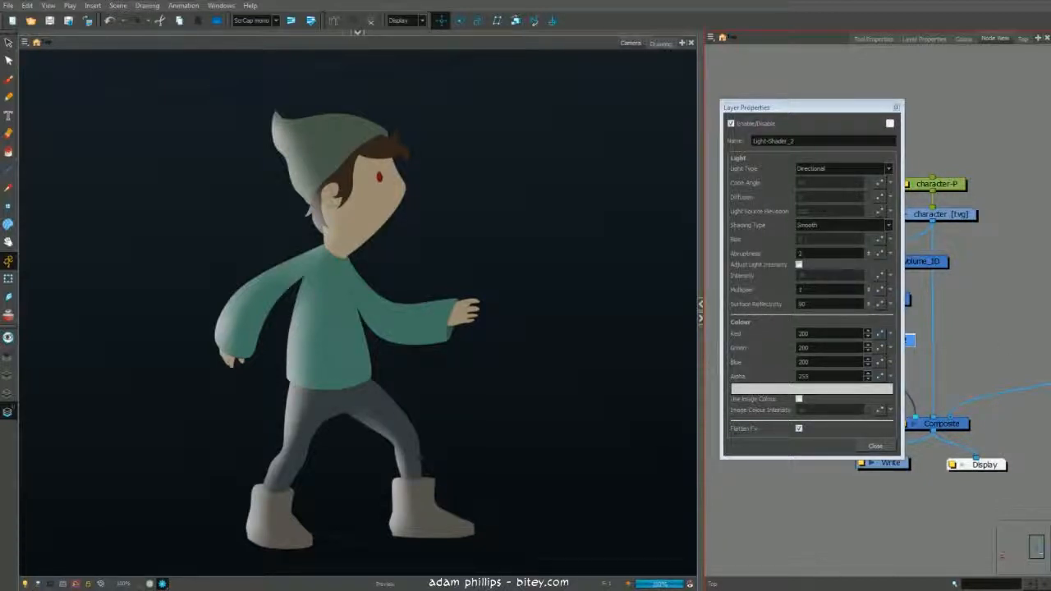
# Step: Close the Light-Shader_2 properties and show the Light-Position node's control in the camera view
pyautogui.click(898, 107)
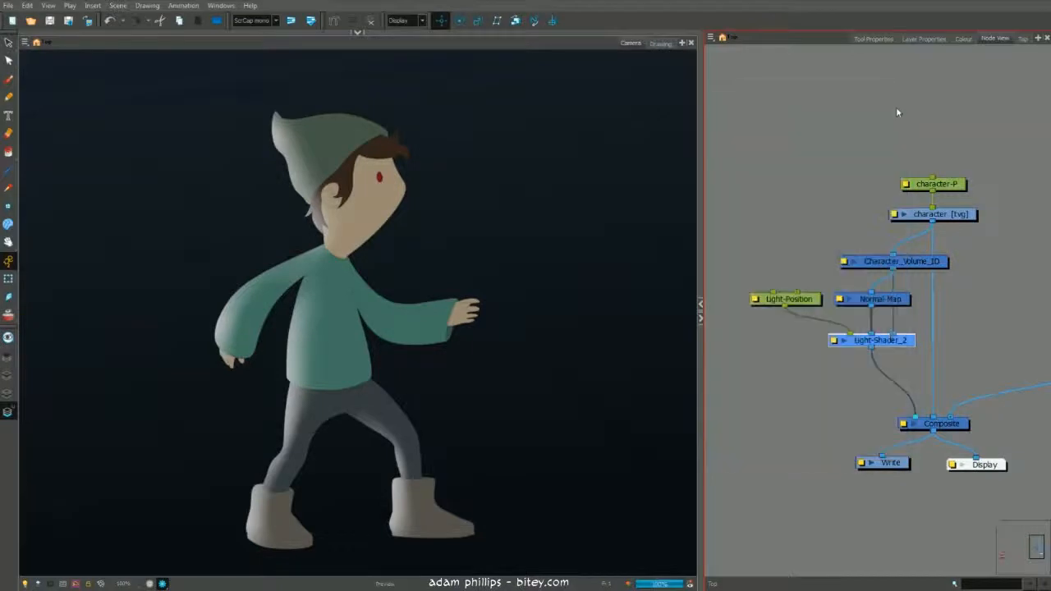
pyautogui.click(796, 302)
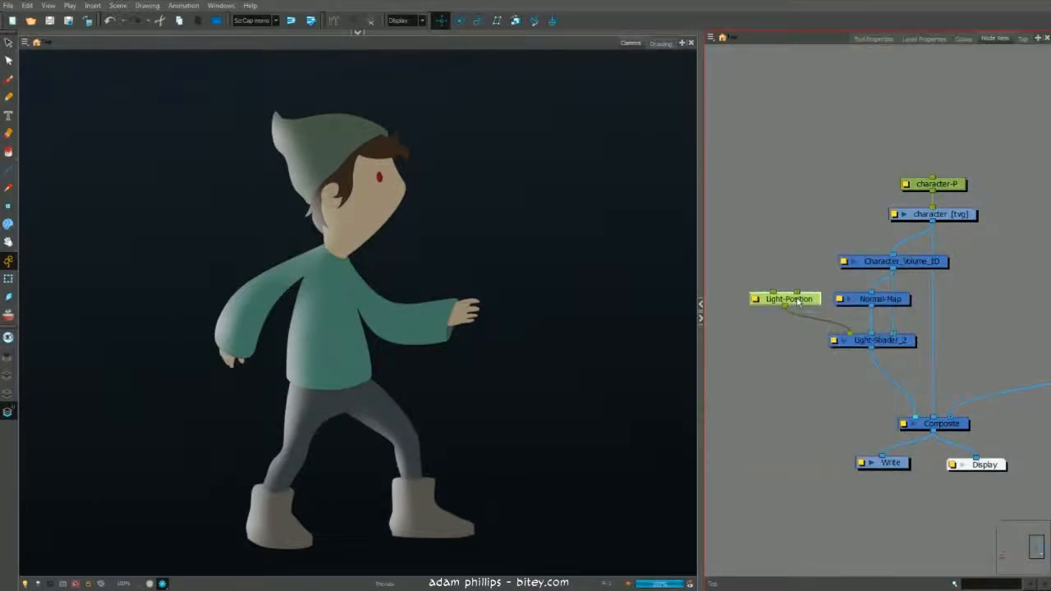
pyautogui.click(463, 72)
pyautogui.click(48, 6)
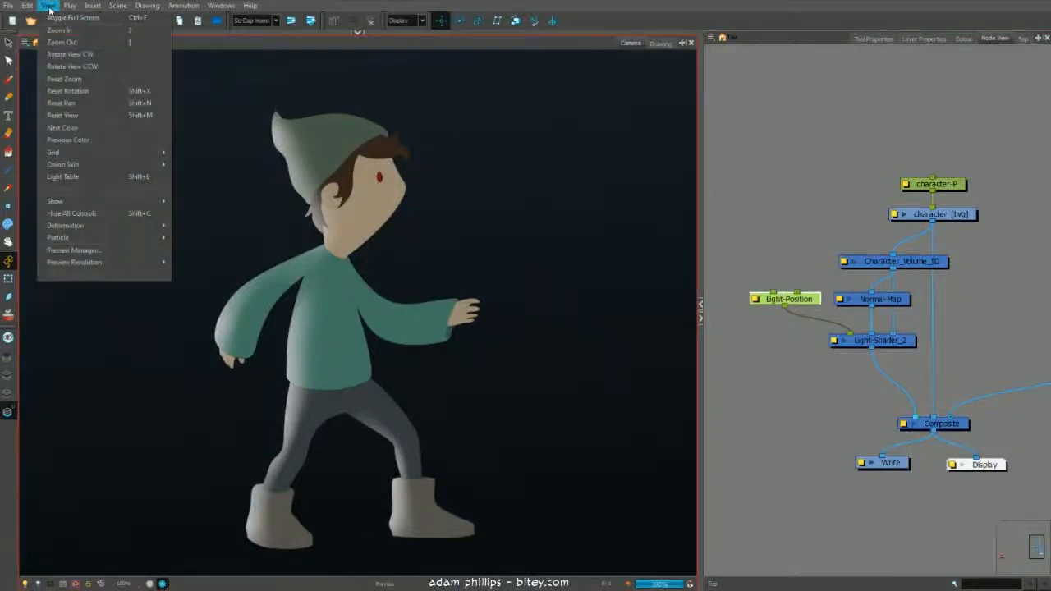
pyautogui.moveTo(77, 204)
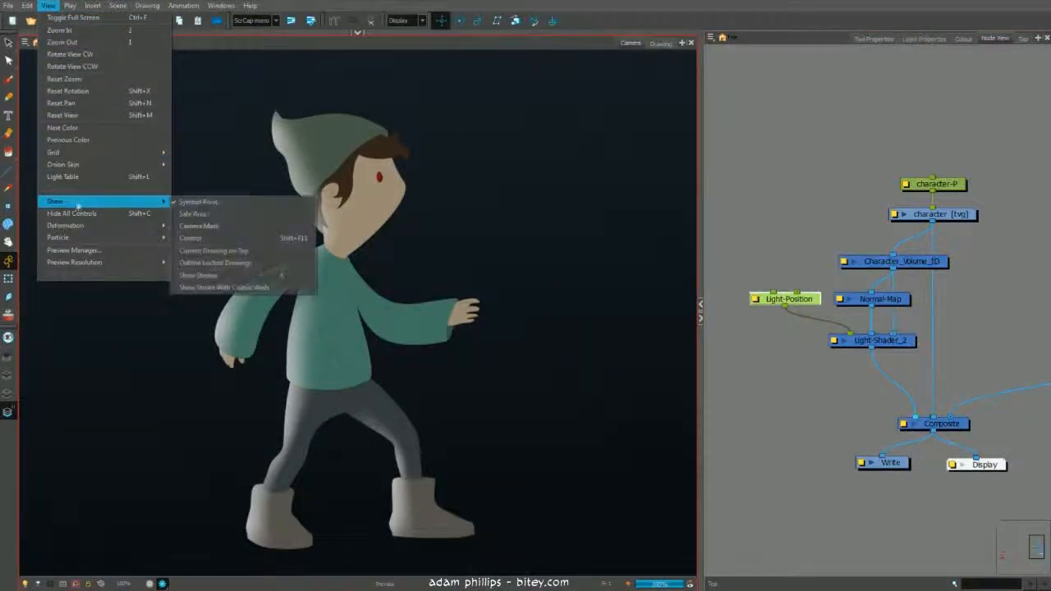
pyautogui.click(293, 240)
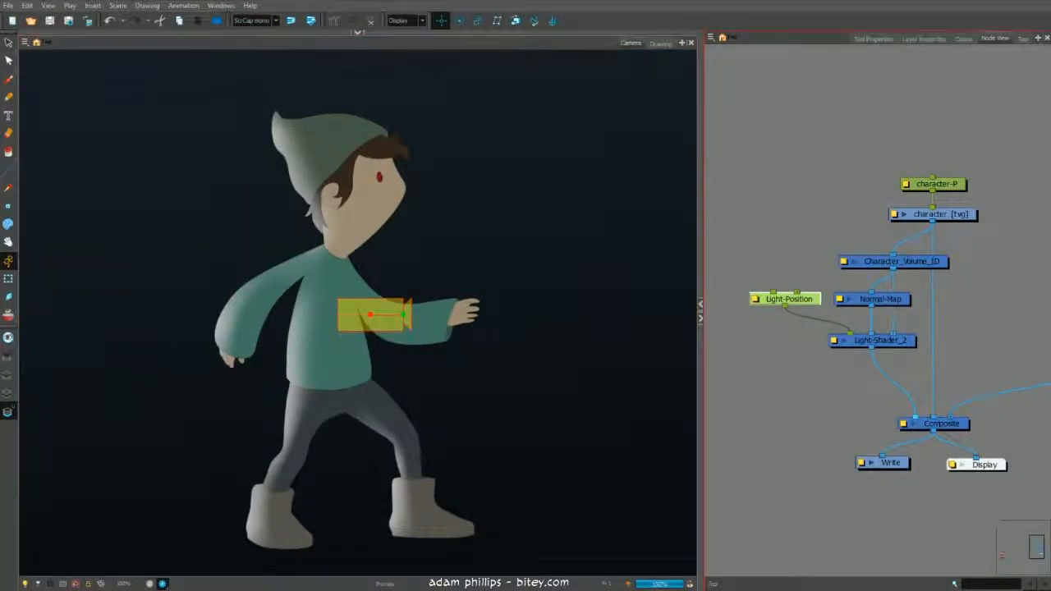
# Step: Add two pegs above the Light-Position node for its light position and target position ports
pyautogui.click(780, 265)
pyautogui.hotkey('ctrl', 'p')
pyautogui.hotkey('ctrl', 'p')
pyautogui.moveTo(802, 256); pyautogui.dragTo(796, 291)
pyautogui.moveTo(750, 254); pyautogui.dragTo(773, 292)
# Step: Name the two pegs Position and Target, and connect Target to the target port of Light-Position
pyautogui.click(790, 247)
pyautogui.doubleClick(760, 140)
pyautogui.write('Position')
pyautogui.click(886, 108)
pyautogui.click(735, 249)
pyautogui.doubleClick(760, 140)
pyautogui.write('Target')
pyautogui.click(886, 108)
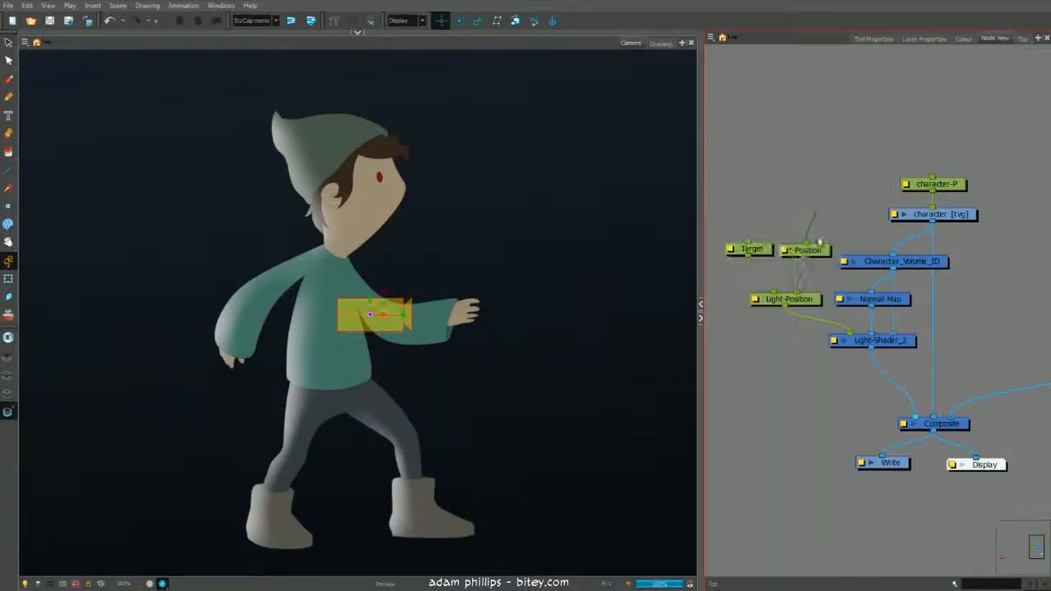
pyautogui.moveTo(748, 255); pyautogui.dragTo(772, 291)
# Step: Move the Position and Target pegs around the character, leaving the light above and in front of the face, aimed back at the figure
pyautogui.click(806, 249)
pyautogui.moveTo(490, 414); pyautogui.dragTo(284, 228)
pyautogui.click(750, 249)
pyautogui.moveTo(466, 326); pyautogui.dragTo(253, 441)
pyautogui.moveTo(165, 128); pyautogui.dragTo(511, 128)
pyautogui.click(750, 249)
pyautogui.moveTo(157, 429); pyautogui.dragTo(213, 193)
pyautogui.click(809, 249)
pyautogui.moveTo(511, 128); pyautogui.dragTo(298, 150)
pyautogui.click(750, 249)
pyautogui.moveTo(246, 192); pyautogui.dragTo(394, 450)
pyautogui.click(807, 249)
pyautogui.moveTo(353, 148); pyautogui.dragTo(535, 139)
pyautogui.click(750, 249)
pyautogui.moveTo(401, 509); pyautogui.dragTo(457, 216)
pyautogui.click(831, 195)
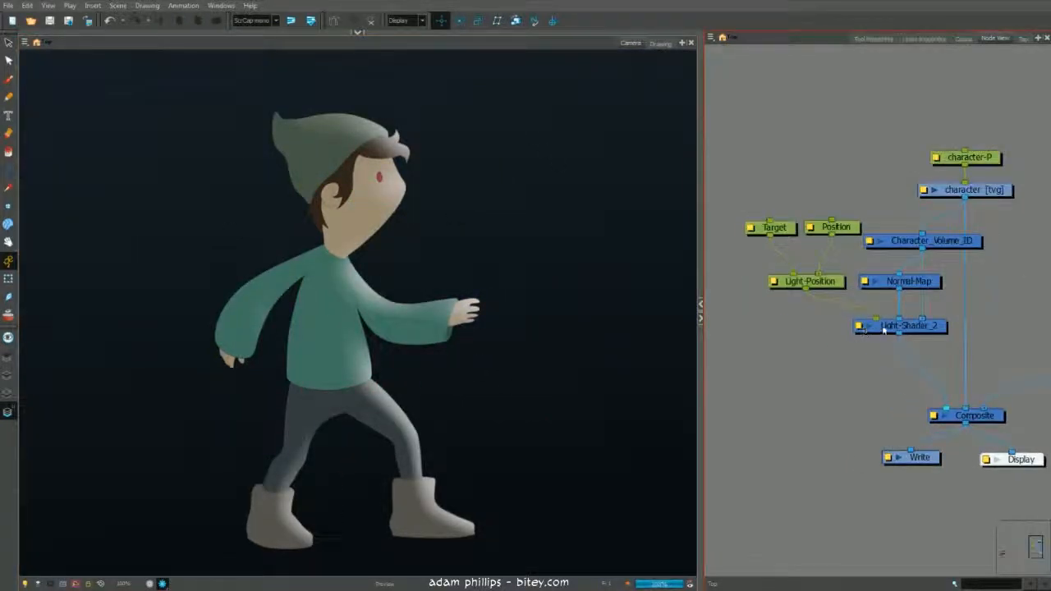
# Step: Check the Light Type in the Light-Shader_2 properties and close them
pyautogui.click(877, 330)
pyautogui.click(858, 326)
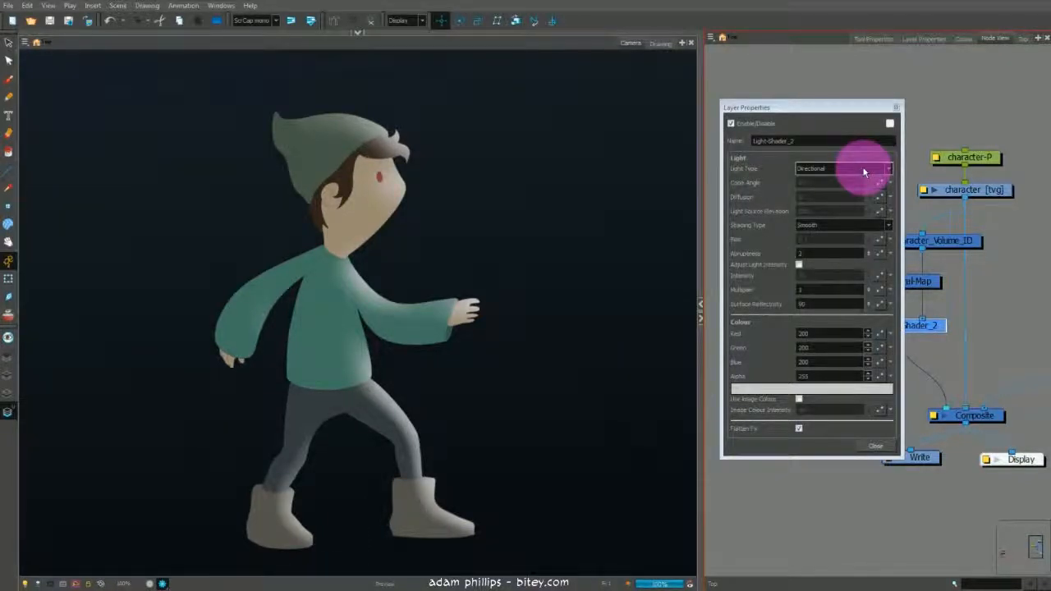
pyautogui.click(898, 109)
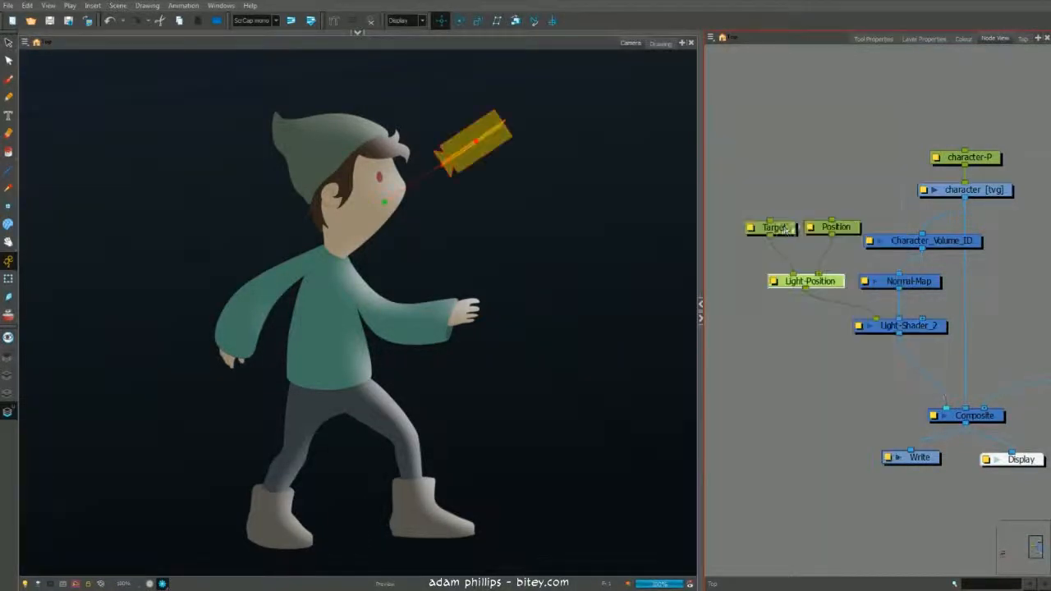
# Step: Move the Target peg so that the light aims at the character's torso
pyautogui.click(774, 227)
pyautogui.moveTo(361, 200); pyautogui.dragTo(349, 262)
pyautogui.moveTo(448, 339); pyautogui.dragTo(400, 381)
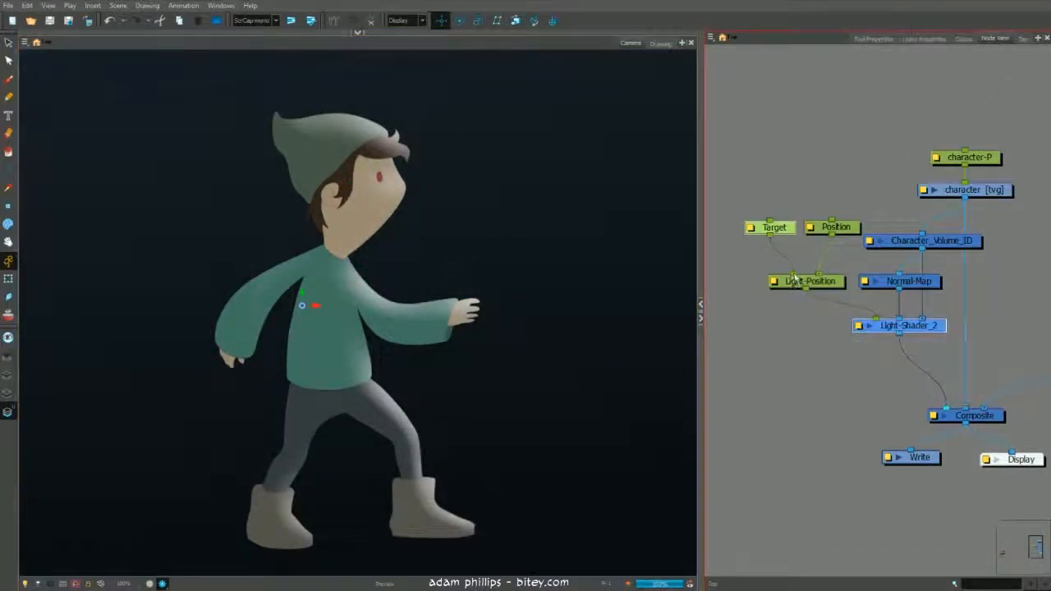
# Step: Detach the Target peg and try aiming the light by rotating the Position peg connected to the target port
pyautogui.moveTo(780, 229); pyautogui.dragTo(765, 433)
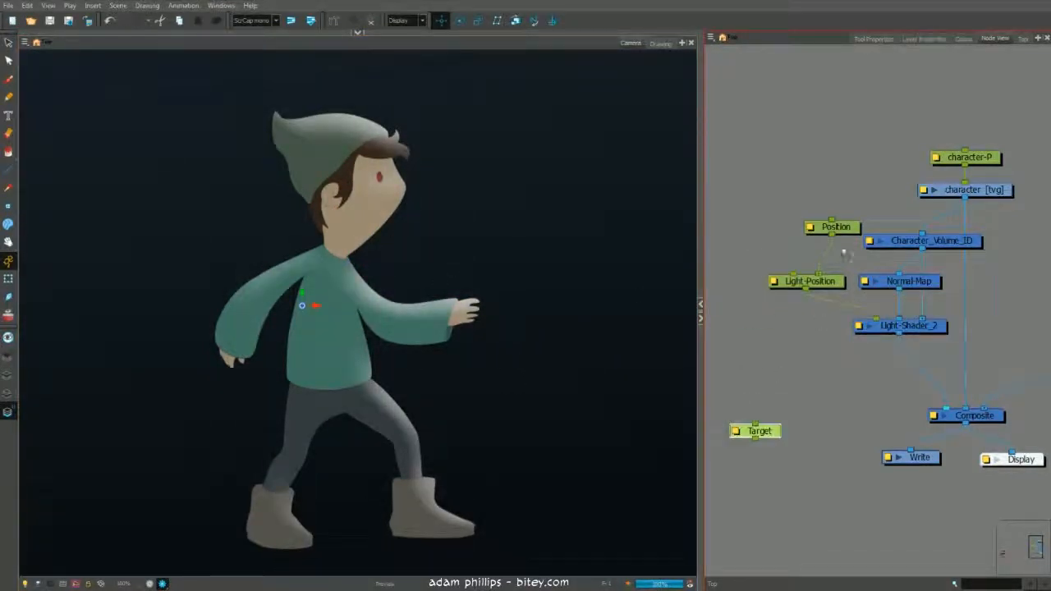
pyautogui.moveTo(834, 237); pyautogui.dragTo(794, 276)
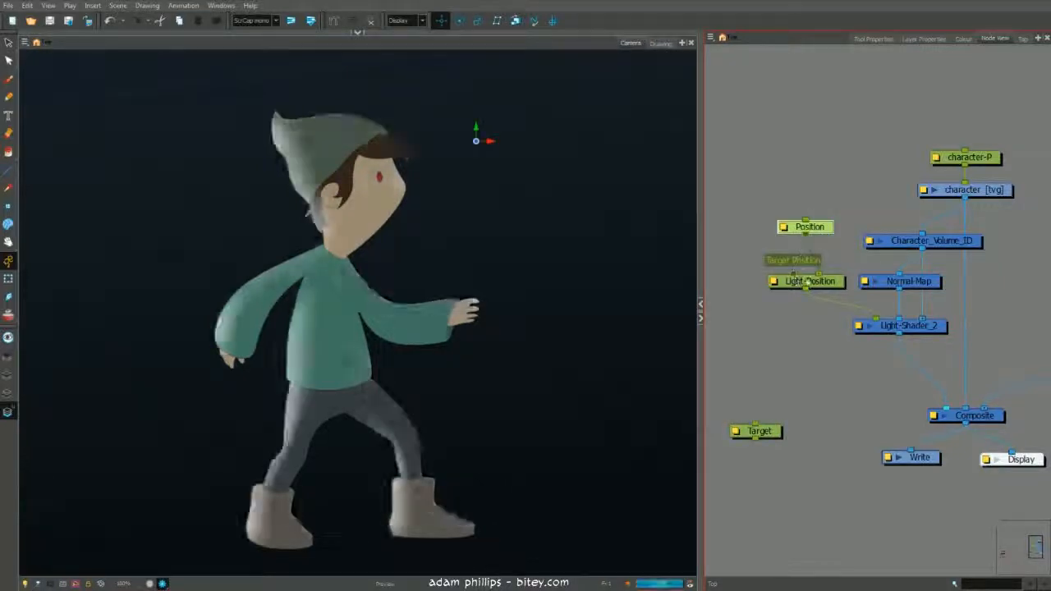
pyautogui.click(810, 282)
pyautogui.hotkey('shift', 'F11')
pyautogui.click(809, 228)
pyautogui.hotkey('alt', '3')
pyautogui.moveTo(522, 151)
pyautogui.mouseDown()
pyautogui.moveTo(466, 226)
pyautogui.moveTo(454, 293)
pyautogui.moveTo(582, 222)
pyautogui.moveTo(394, 238)
pyautogui.moveTo(420, 218)
pyautogui.moveTo(655, 167)
pyautogui.mouseUp()
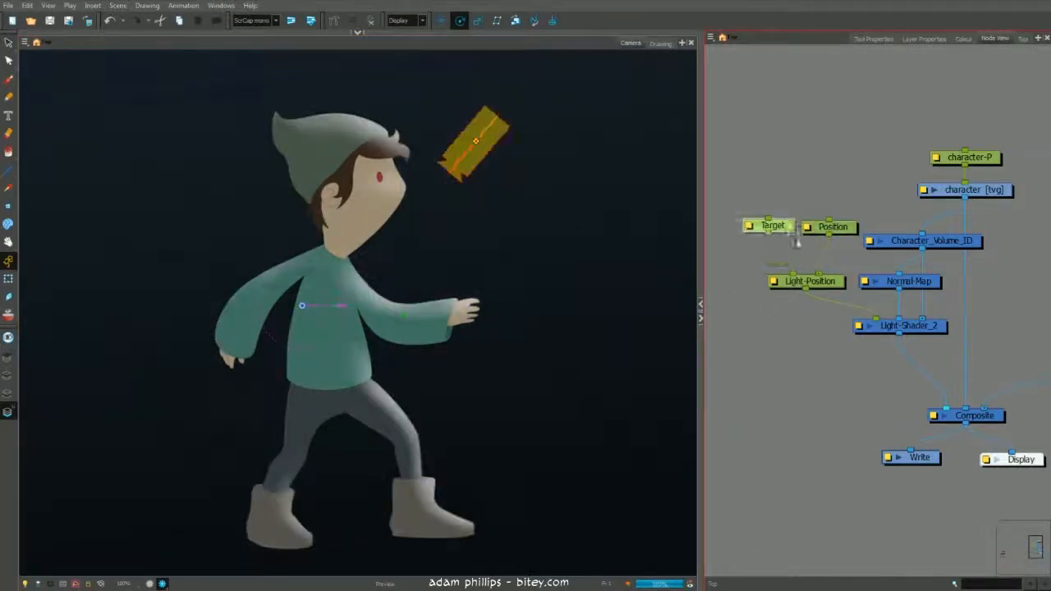
pyautogui.click(829, 354)
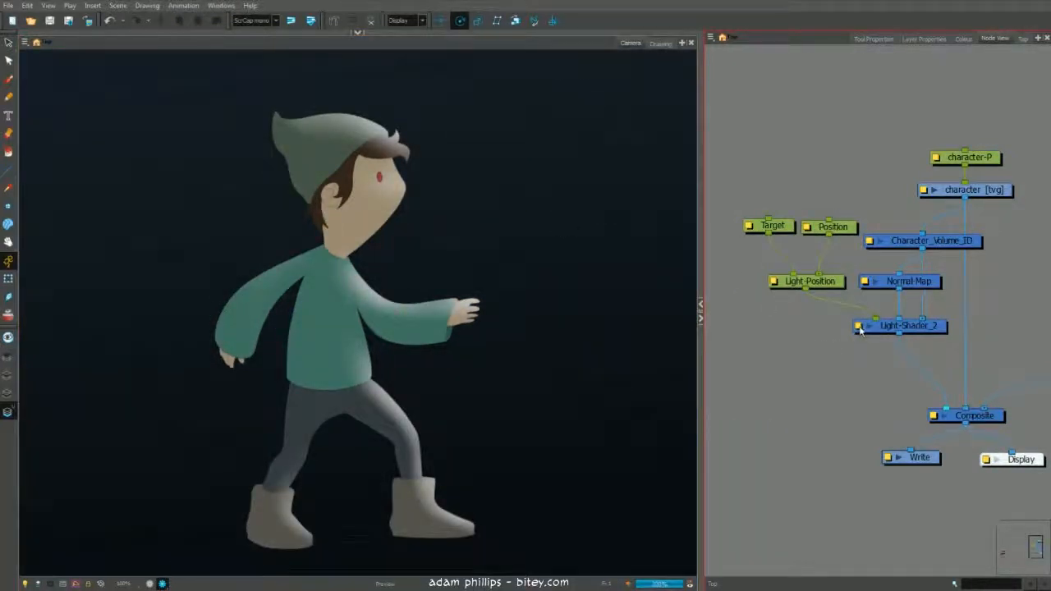
# Step: Open the Light-Shader_2 properties, try the Sharp shading type, and return it to Smooth
pyautogui.click(859, 327)
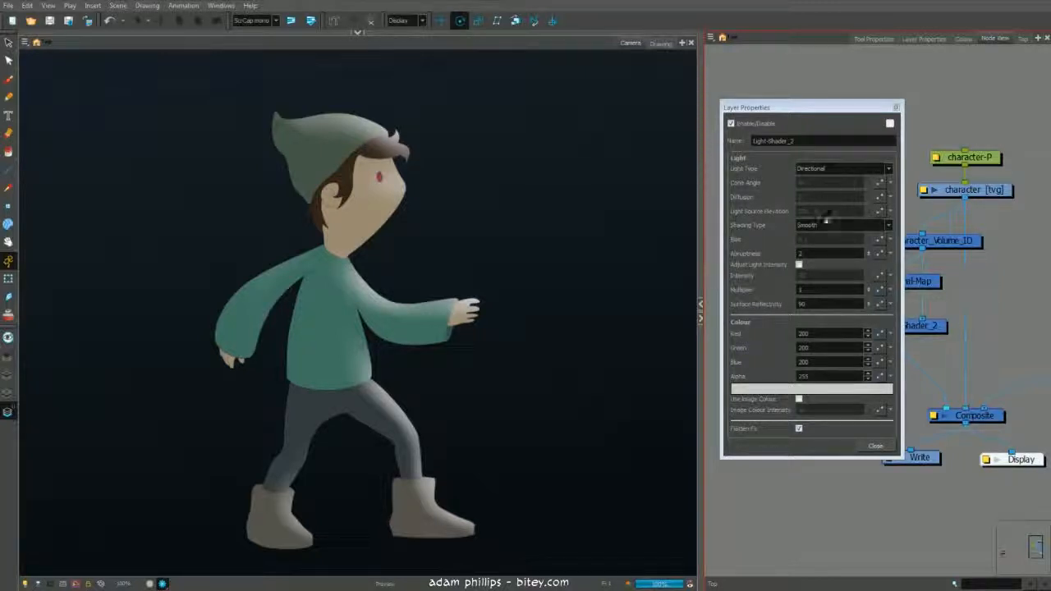
pyautogui.click(827, 226)
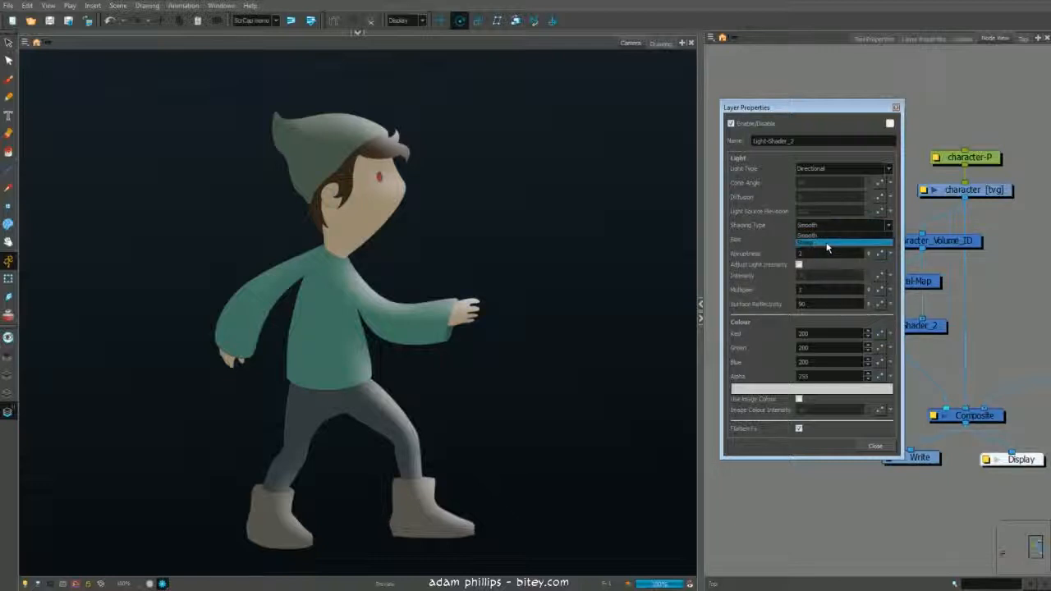
pyautogui.click(827, 244)
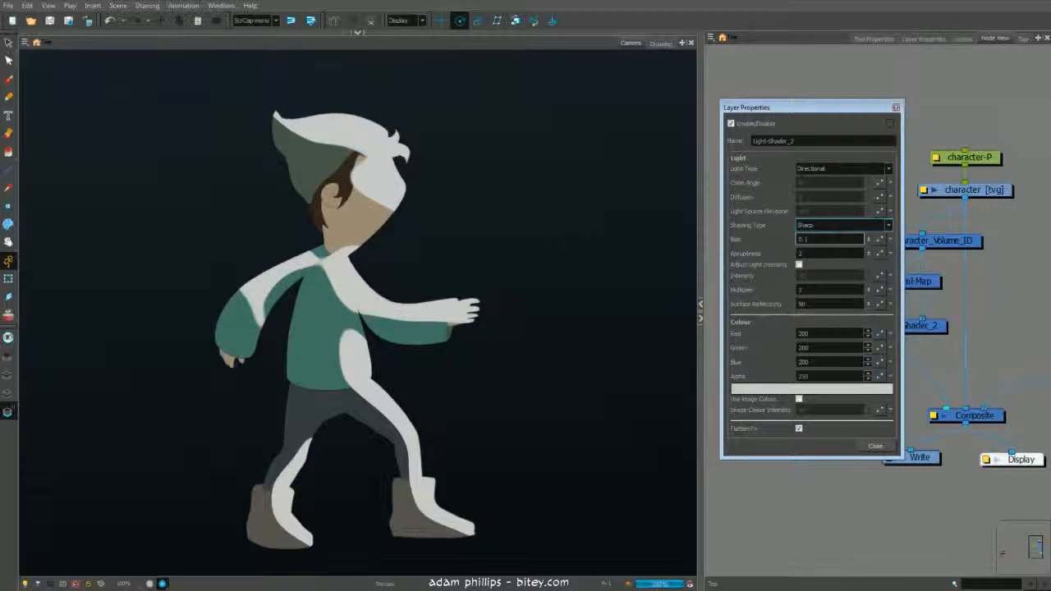
pyautogui.click(857, 230)
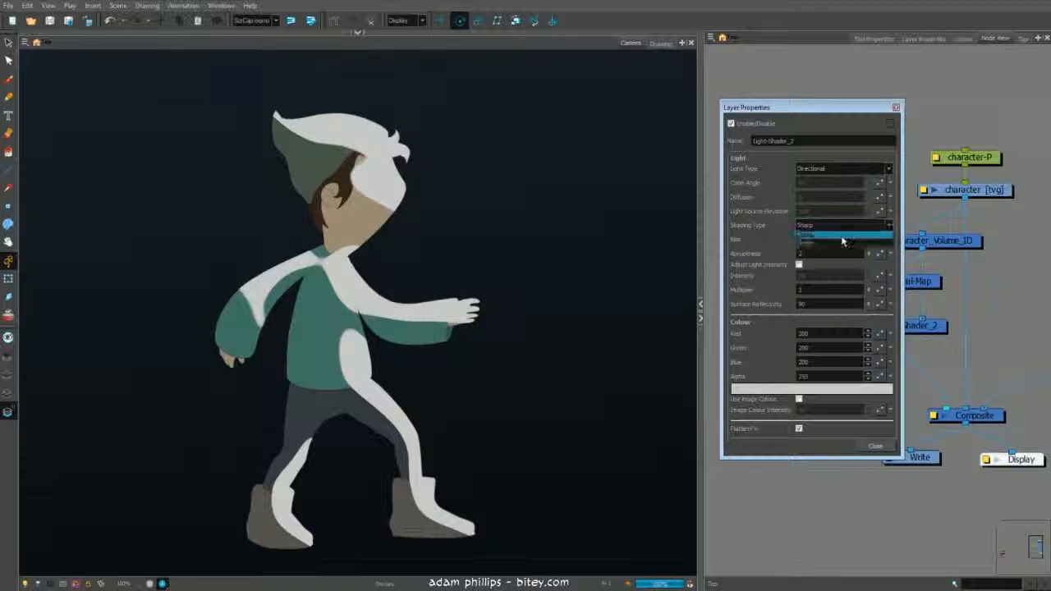
pyautogui.click(845, 238)
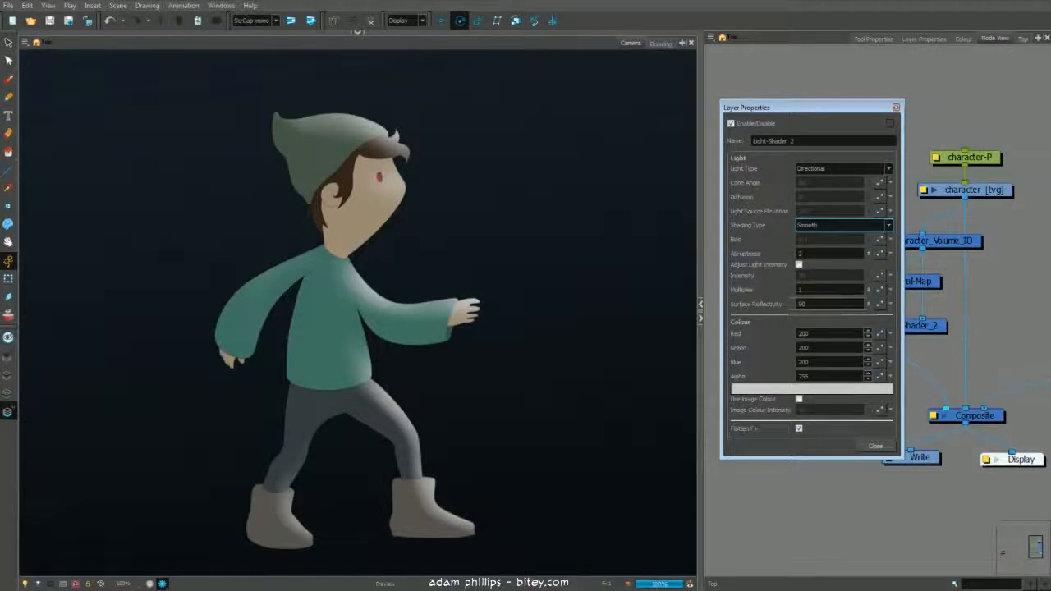
# Step: Enable Adjust Light Intensity on Light-Shader_2 and try Intensity values of 150 and 75
pyautogui.click(799, 264)
pyautogui.press('Tab')
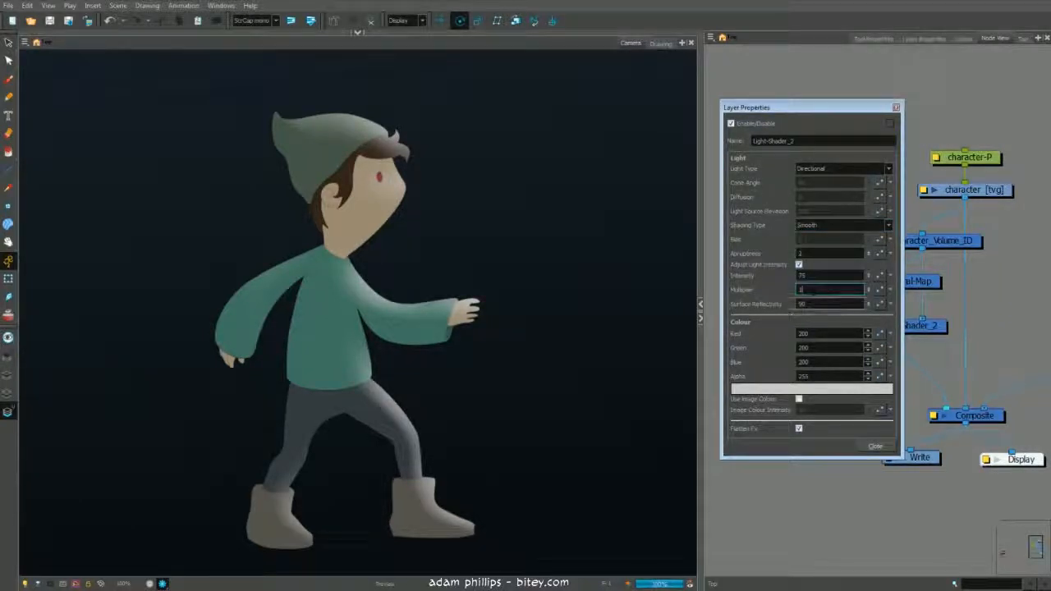
pyautogui.click(822, 254)
pyautogui.moveTo(816, 276); pyautogui.dragTo(794, 277)
pyautogui.write('150')
pyautogui.press('Tab')
pyautogui.hotkey('shift', 'Tab')
pyautogui.write('75')
pyautogui.press('Return')
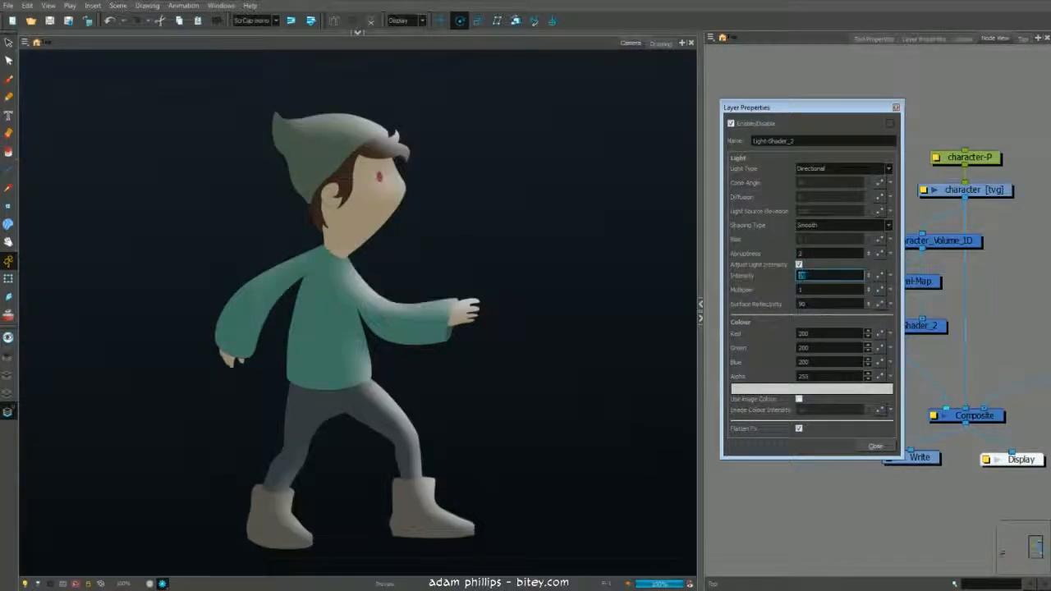
# Step: Set the shader's Intensity to 100 and its Multiplier to 2
pyautogui.write('100')
pyautogui.press('Tab')
pyautogui.write('0')
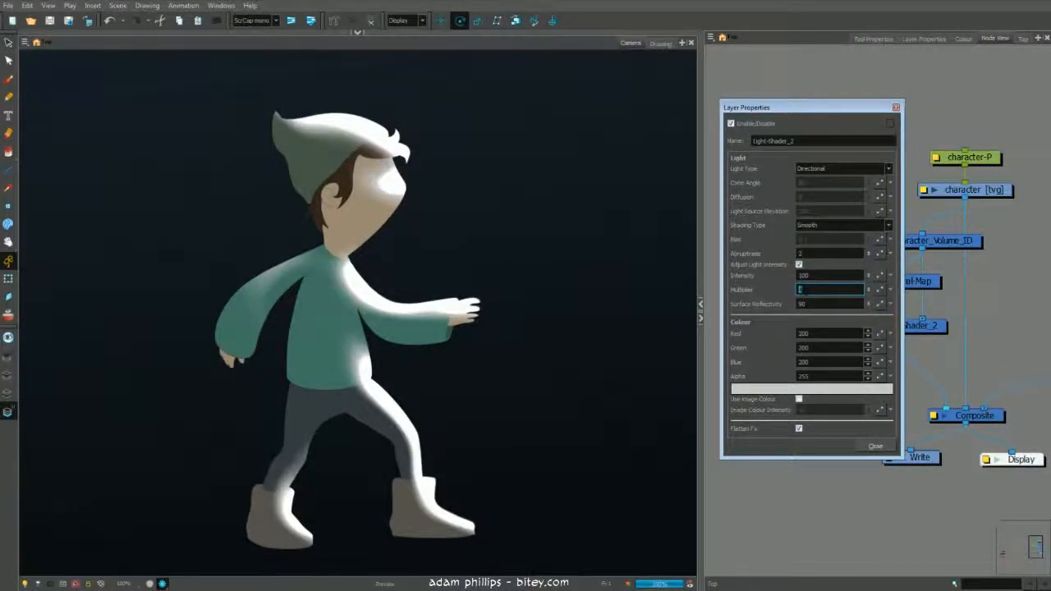
# Step: Try Surface Reflectivity values of 10 and 60, and return it to 90
pyautogui.moveTo(811, 305); pyautogui.dragTo(796, 305)
pyautogui.write('10')
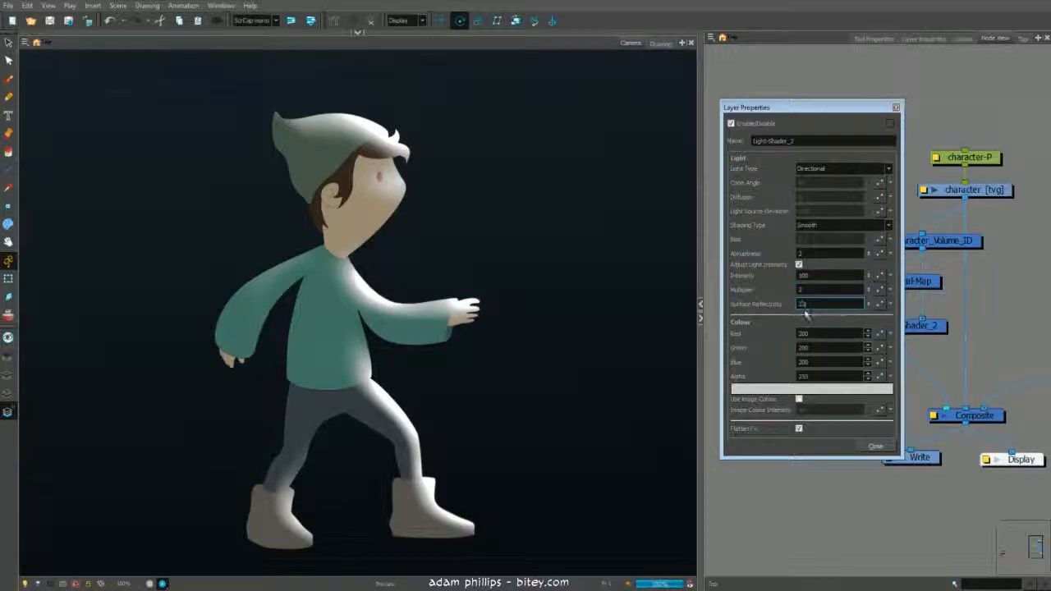
pyautogui.press('Return')
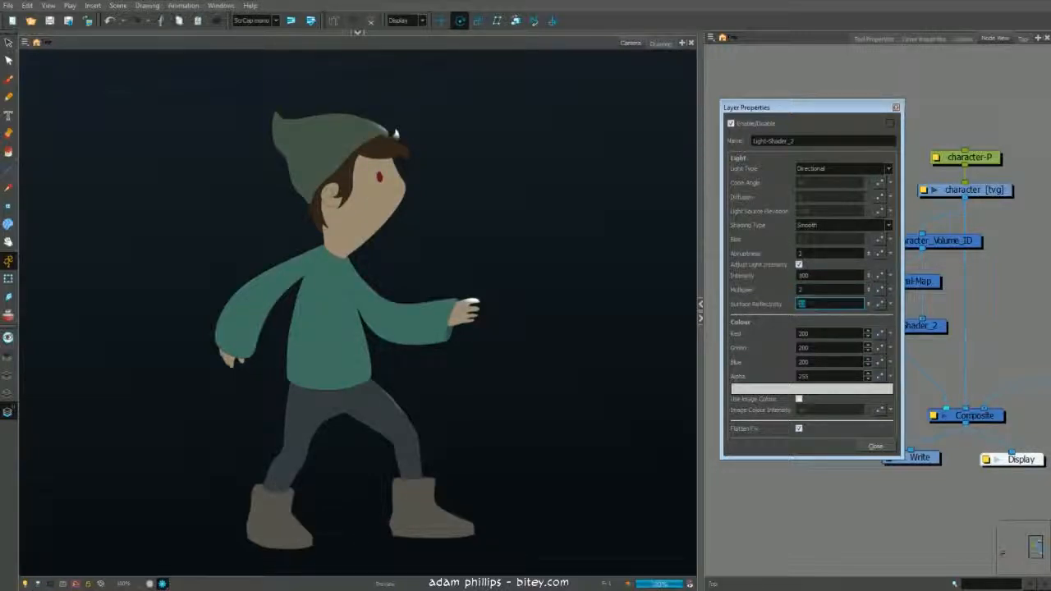
pyautogui.write('60')
pyautogui.press('Return')
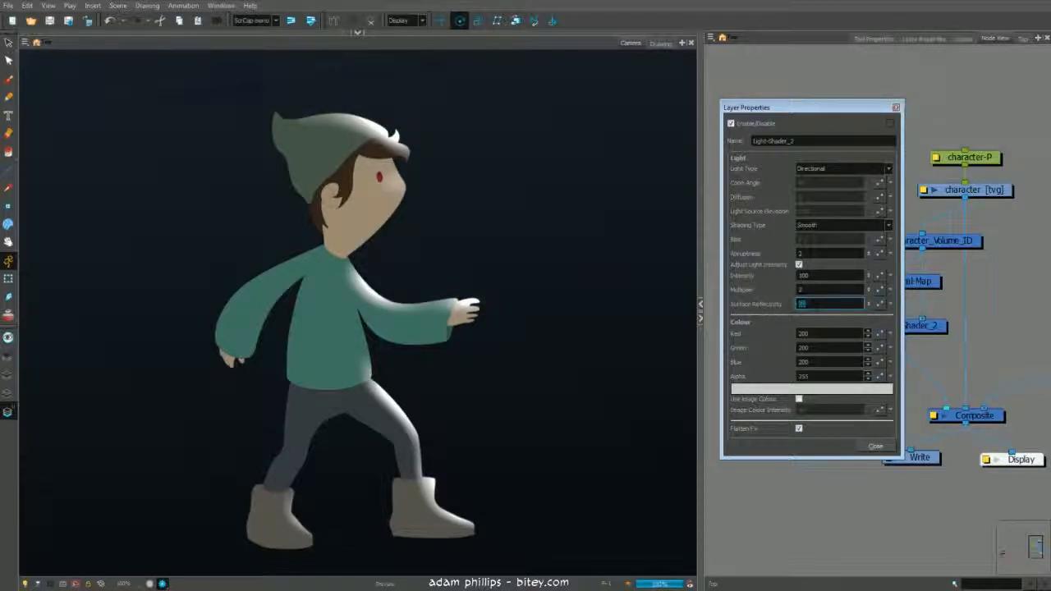
pyautogui.write('90')
pyautogui.press('Return')
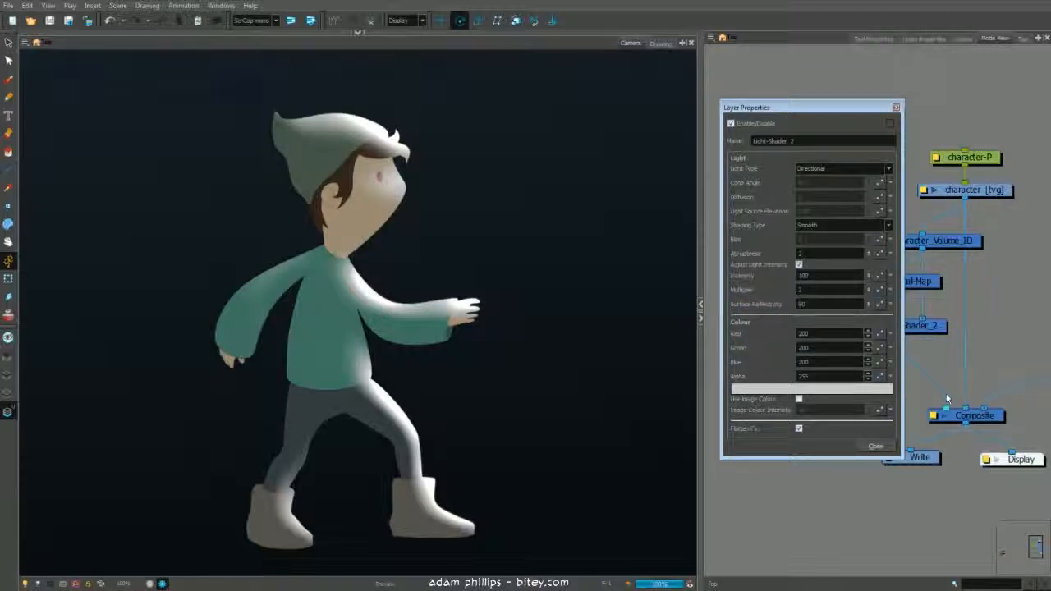
# Step: Change the light colour to a bright yellow with Green 255 and Blue 0
pyautogui.click(835, 334)
pyautogui.click(836, 348)
pyautogui.click(837, 362)
pyautogui.click(839, 374)
pyautogui.click(822, 389)
pyautogui.moveTo(561, 193); pyautogui.dragTo(660, 207)
pyautogui.click(698, 257)
pyautogui.moveTo(675, 194); pyautogui.dragTo(587, 194)
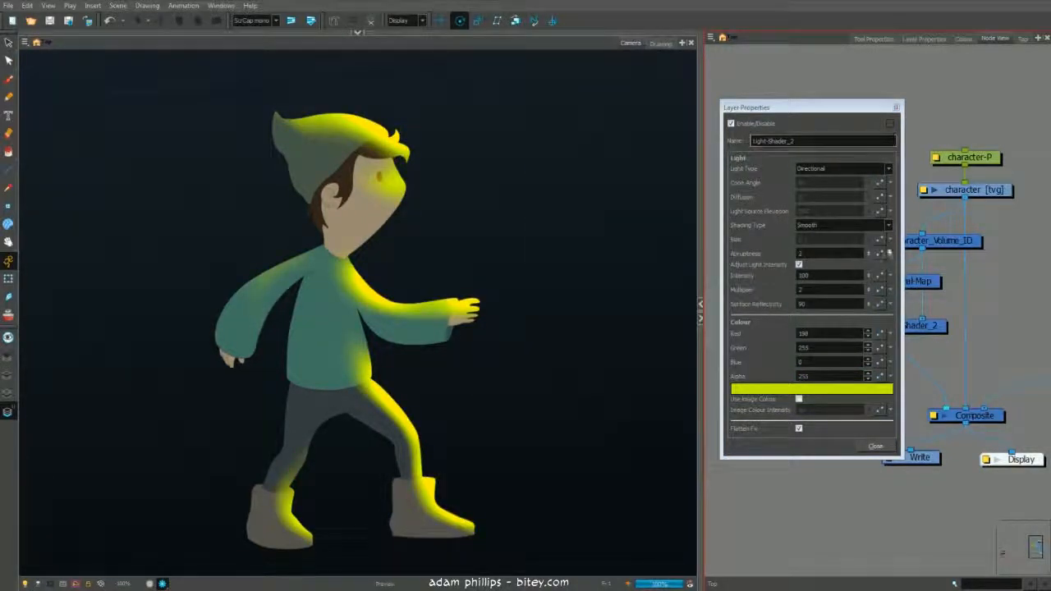
pyautogui.click(880, 337)
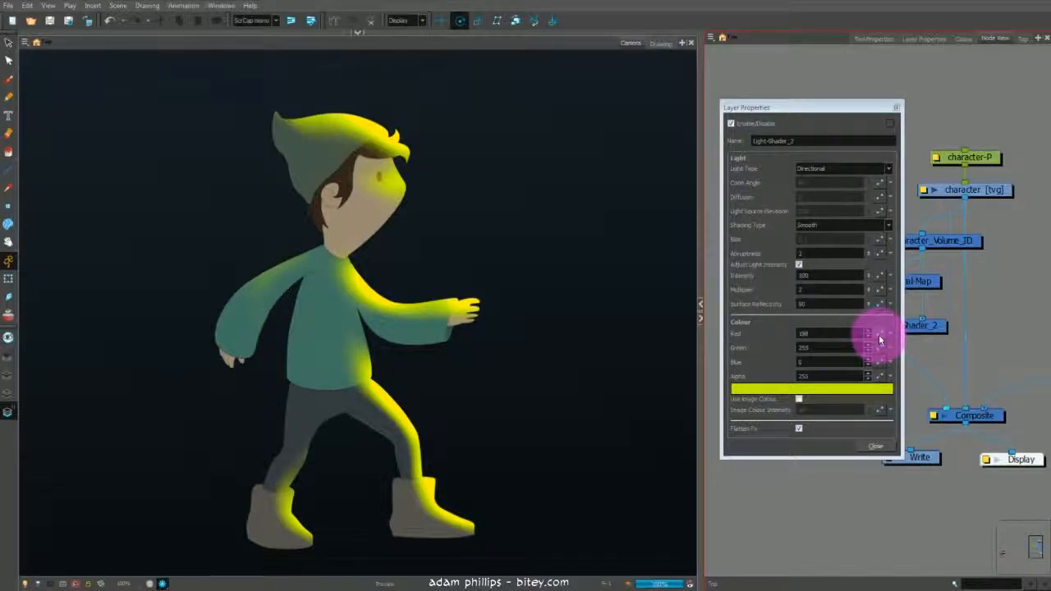
# Step: Enable Use Image Colour, try Image Colour Intensity at 0 and 100, and settle on 66
pyautogui.click(798, 400)
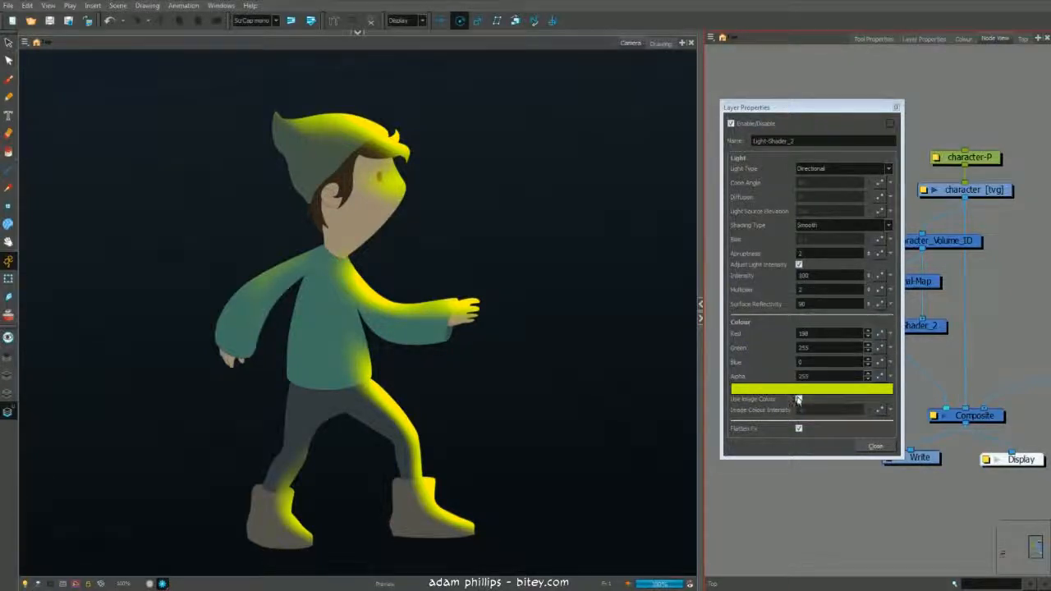
pyautogui.click(799, 400)
pyautogui.doubleClick(805, 410)
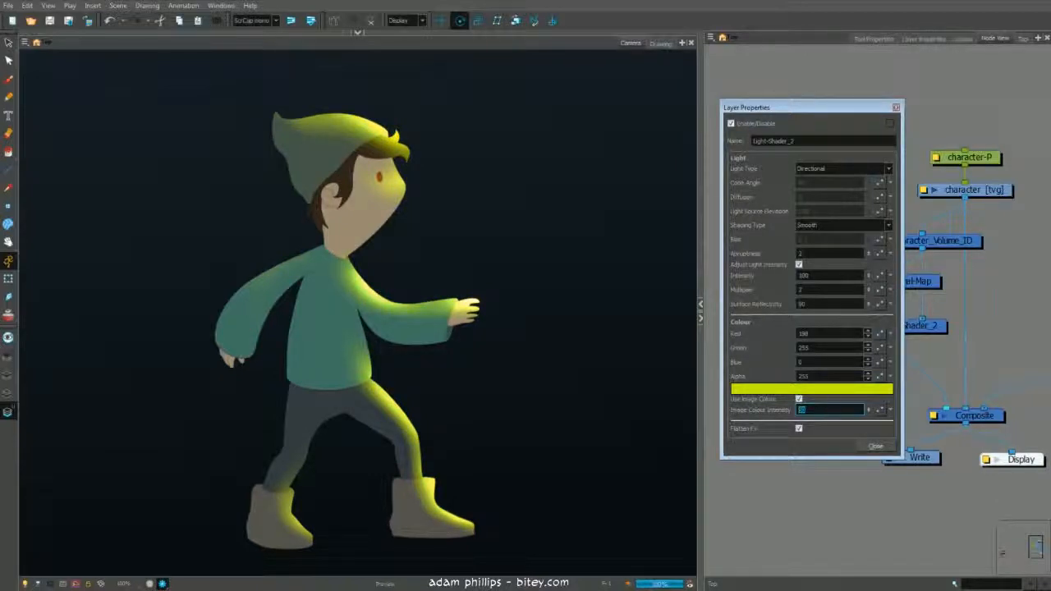
pyautogui.write('0')
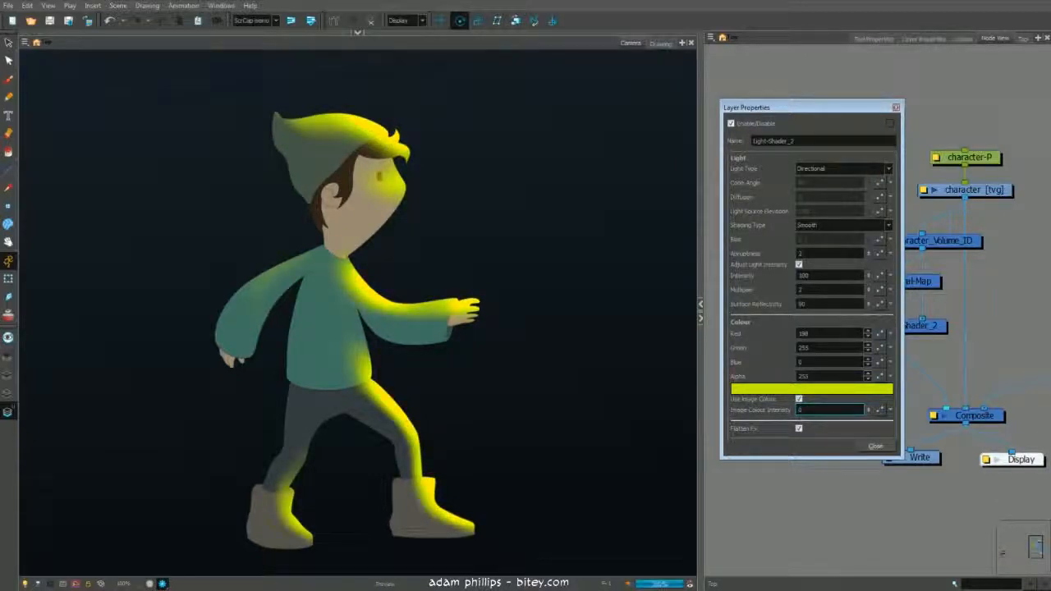
pyautogui.write('100')
pyautogui.press('Return')
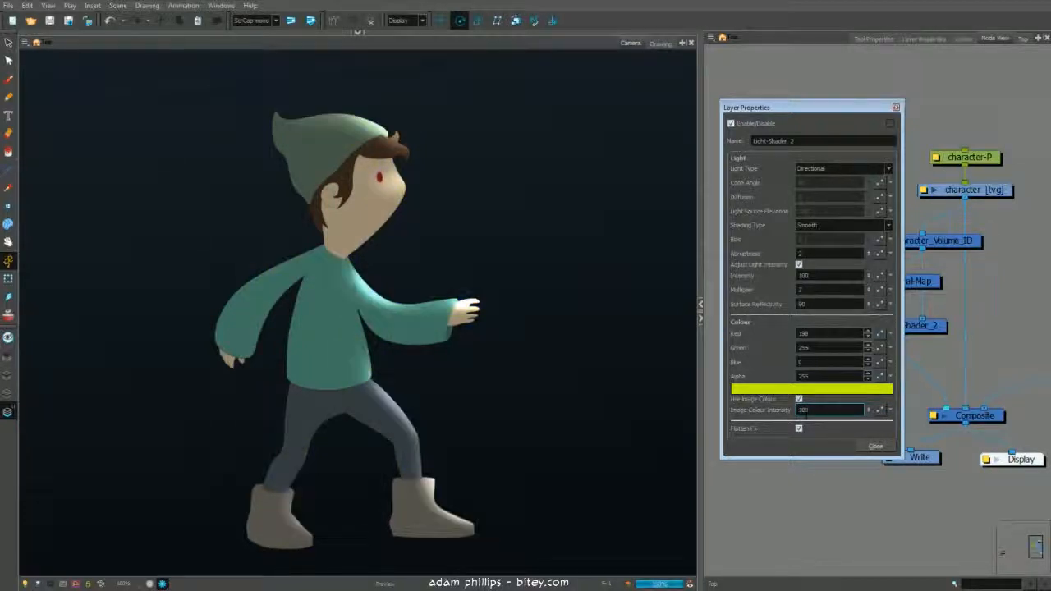
pyautogui.moveTo(869, 410); pyautogui.dragTo(879, 413)
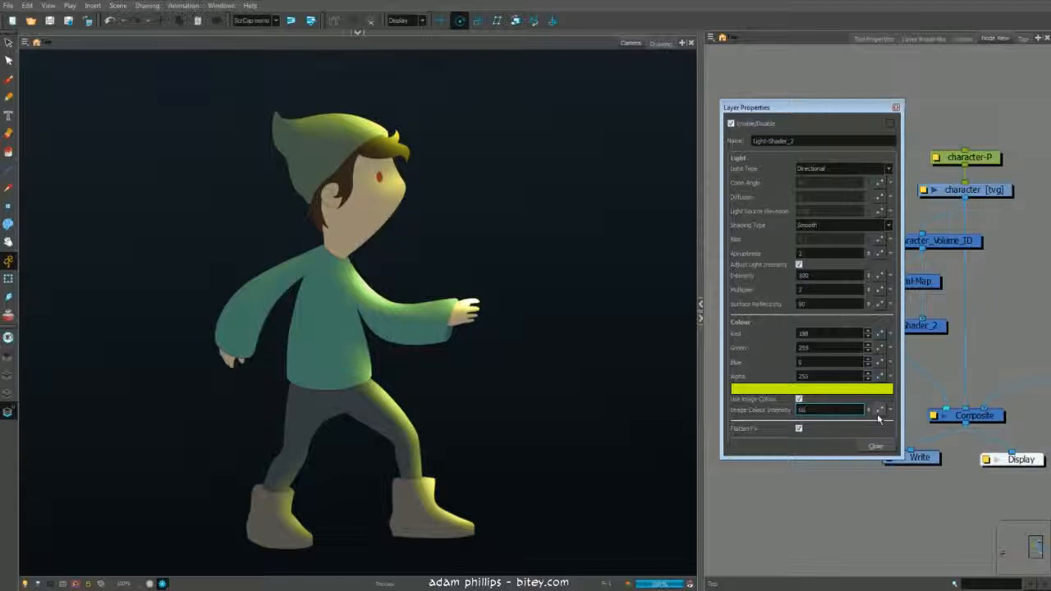
pyautogui.moveTo(944, 369); pyautogui.dragTo(941, 366)
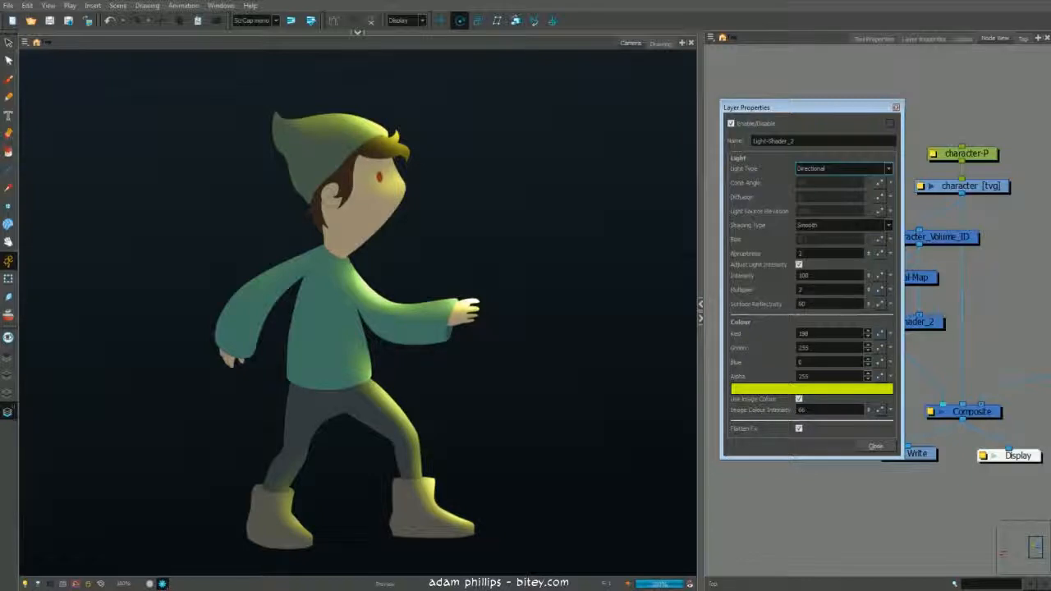
# Step: Change the light shader's Light Type to Spot and close its properties
pyautogui.click(834, 173)
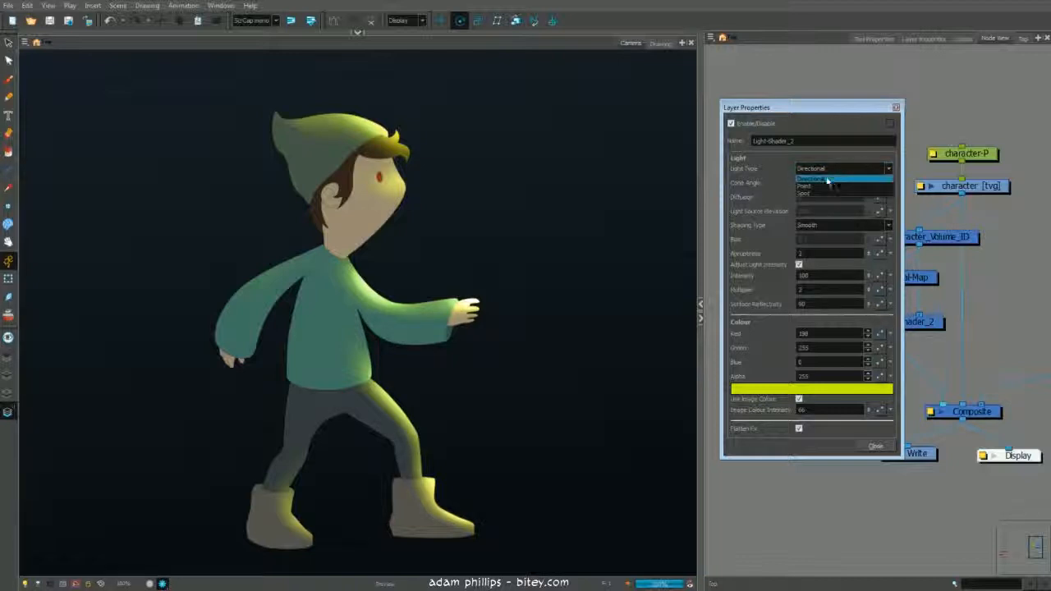
pyautogui.click(817, 191)
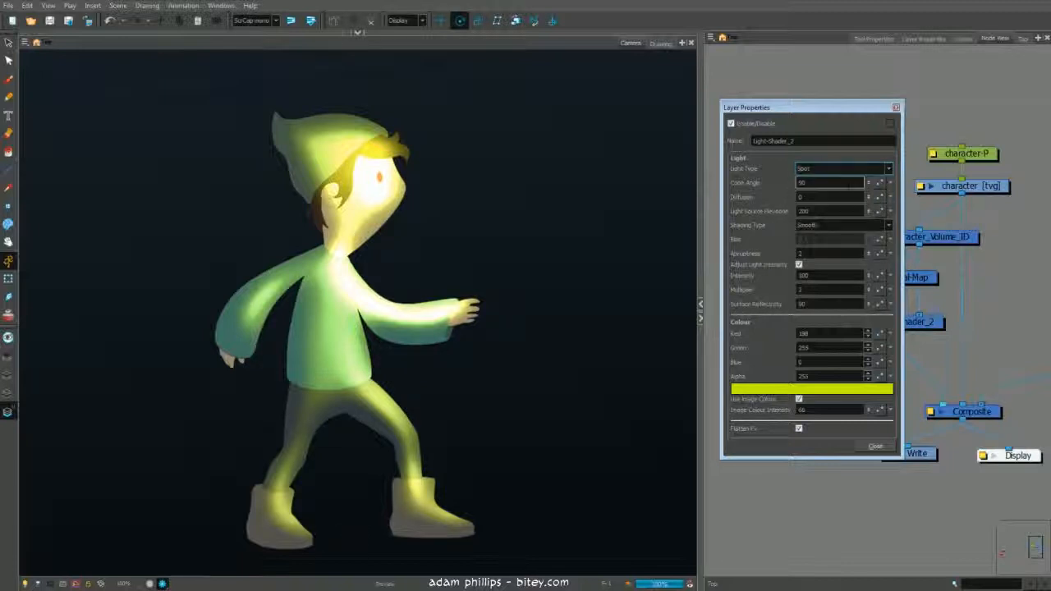
pyautogui.press('Escape')
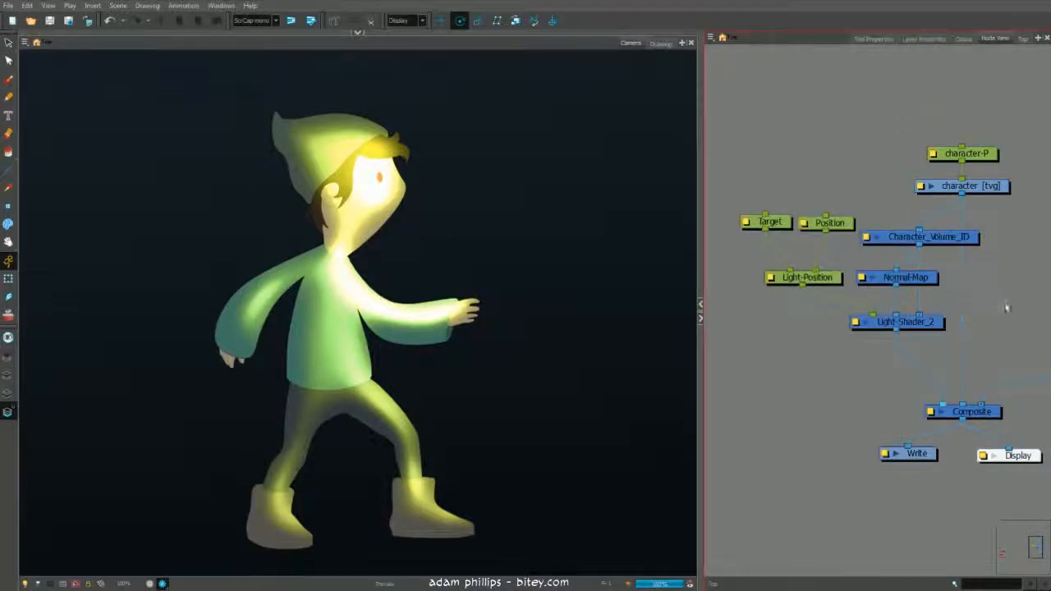
# Step: Replace the character with the bg drawing by connecting bg to Character_Volume_ID and the Composite, and delete the character drawing and its peg
pyautogui.click(848, 178)
pyautogui.moveTo(848, 178); pyautogui.dragTo(875, 143)
pyautogui.moveTo(833, 393); pyautogui.dragTo(851, 349)
pyautogui.moveTo(790, 219); pyautogui.dragTo(809, 197)
pyautogui.moveTo(1026, 331); pyautogui.dragTo(789, 218)
pyautogui.moveTo(882, 178); pyautogui.dragTo(876, 178)
pyautogui.moveTo(890, 219); pyautogui.dragTo(985, 228)
pyautogui.press('1')
pyautogui.press('1')
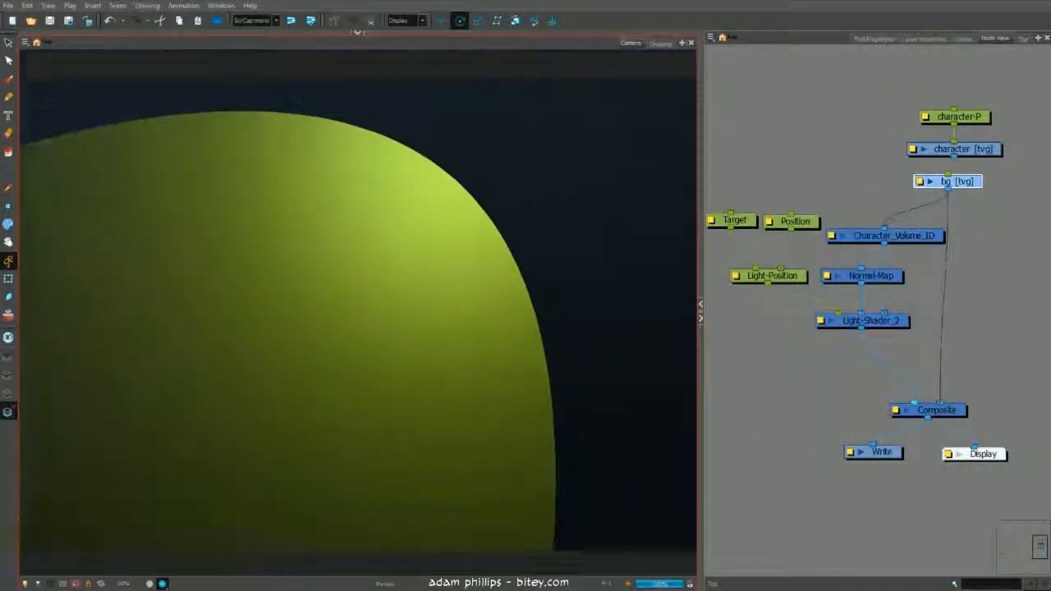
pyautogui.moveTo(964, 97); pyautogui.dragTo(943, 121)
pyautogui.press('Delete')
pyautogui.moveTo(777, 136); pyautogui.dragTo(889, 115)
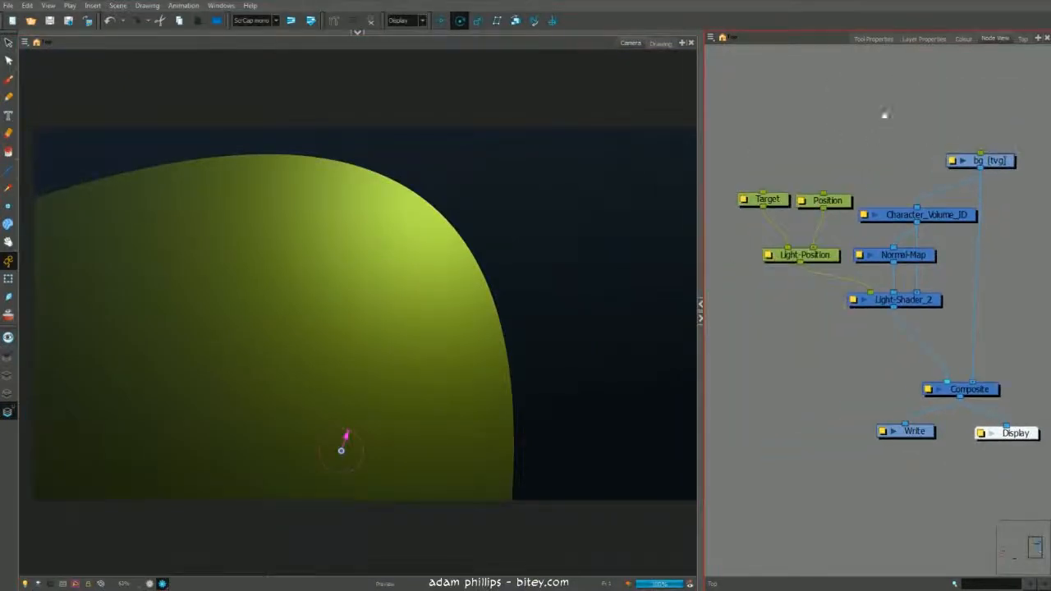
# Step: Detach the Target peg from the light network and connect the Position peg to both Light-Position inputs
pyautogui.scroll(1, 889, 115)
pyautogui.moveTo(754, 199); pyautogui.dragTo(756, 400)
pyautogui.moveTo(816, 206); pyautogui.dragTo(778, 244)
pyautogui.moveTo(833, 197); pyautogui.dragTo(808, 199)
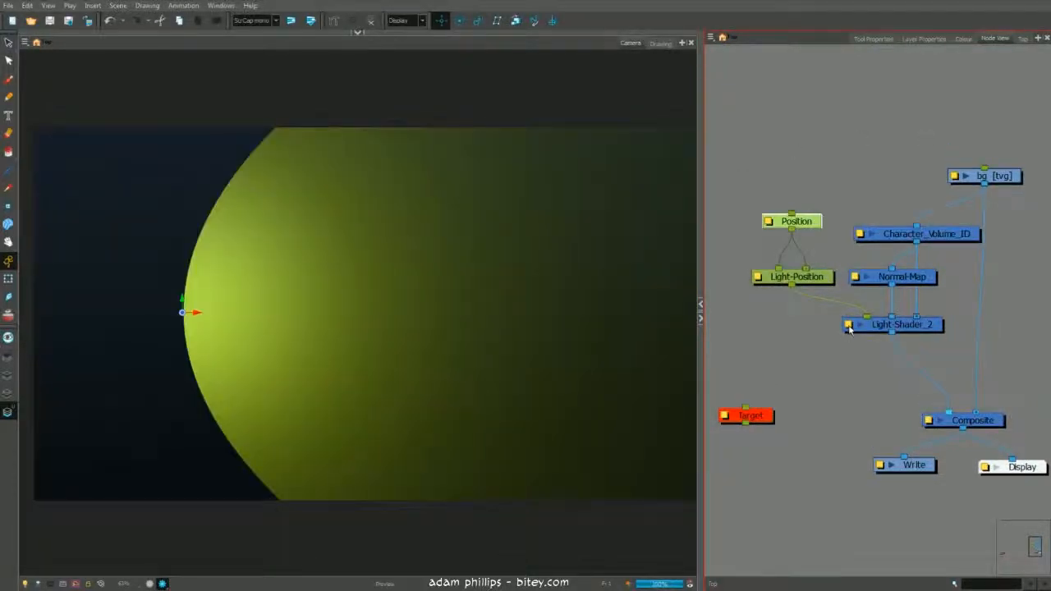
# Step: In the Light-Shader_2 properties, try a Cone Angle of 120 and set it to 45
pyautogui.click(848, 325)
pyautogui.click(827, 225)
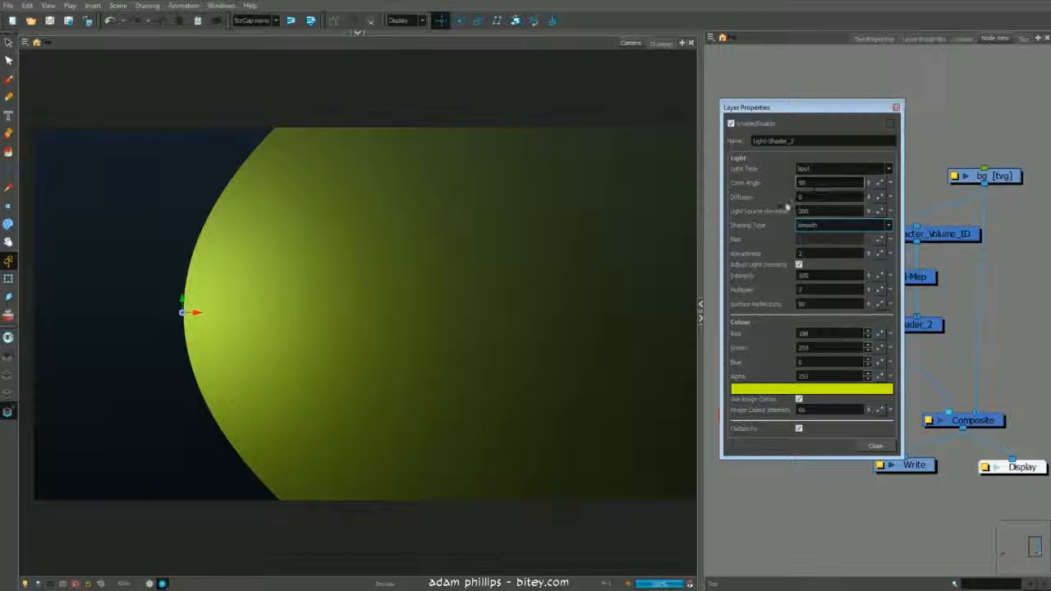
pyautogui.click(7, 41)
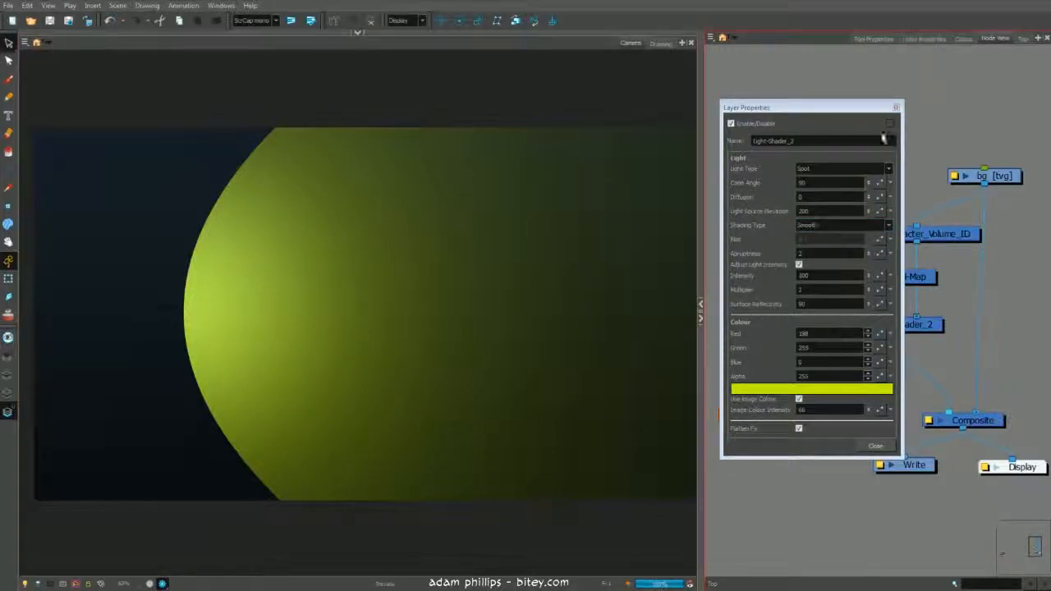
pyautogui.click(804, 184)
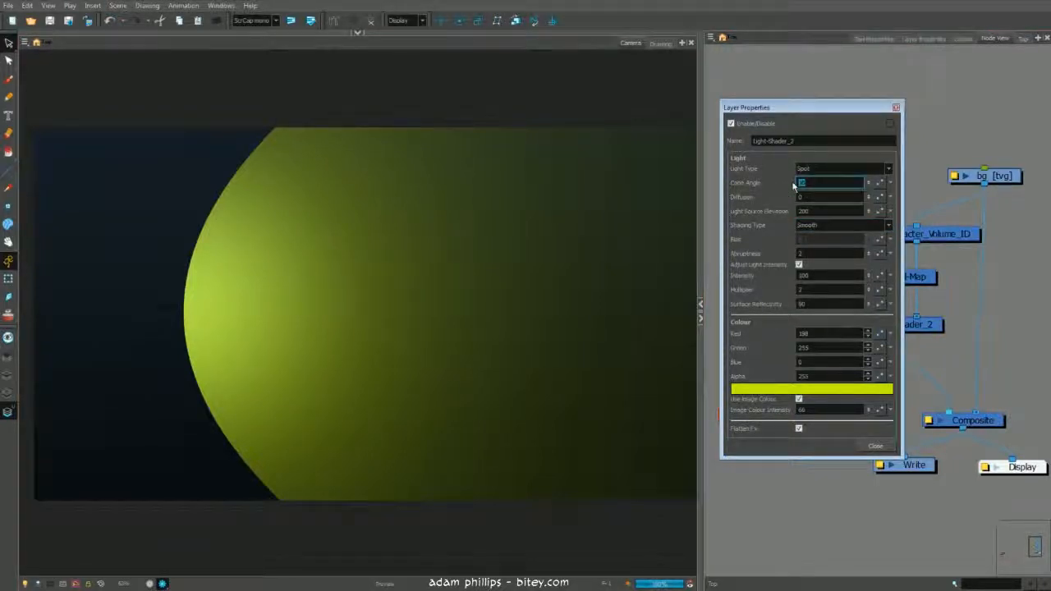
pyautogui.write('120')
pyautogui.press('Return')
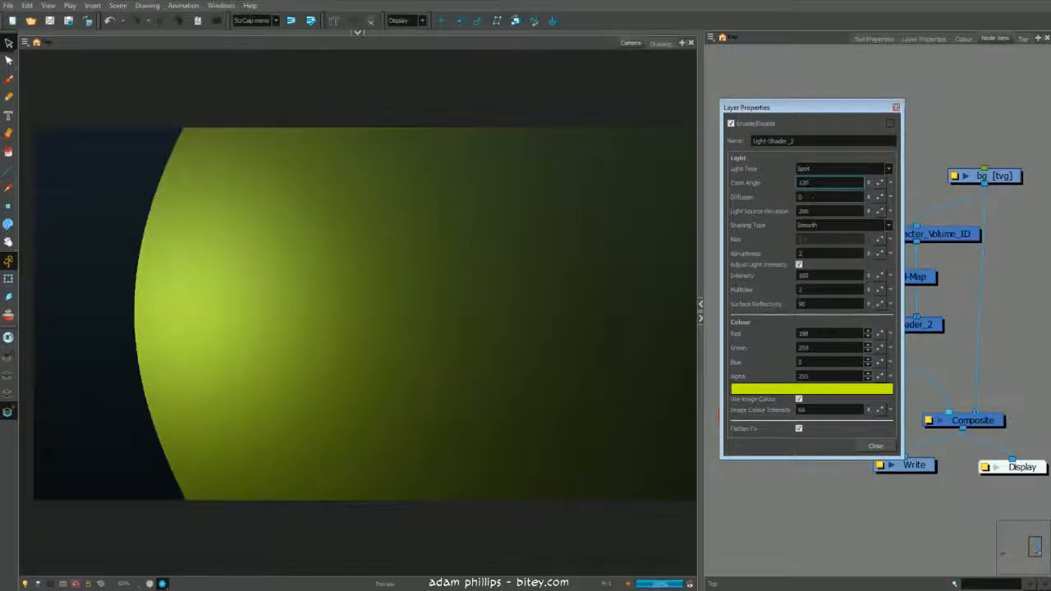
pyautogui.doubleClick(799, 183)
pyautogui.write('45')
pyautogui.press('Return')
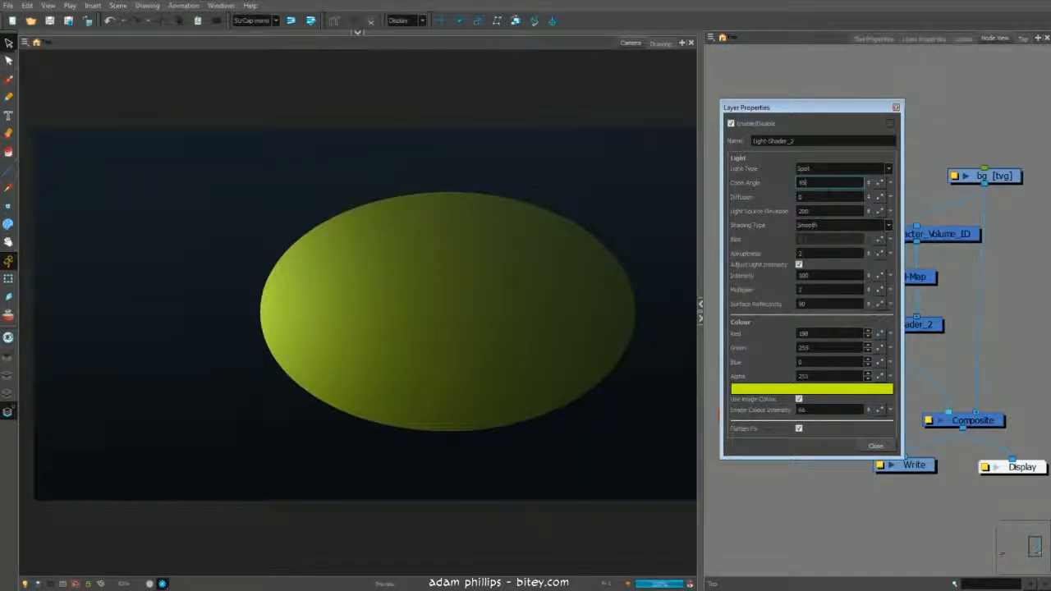
# Step: Soften the edge of the spot light by trying increasing Diffusion values, including 0.6 and 1
pyautogui.click(804, 197)
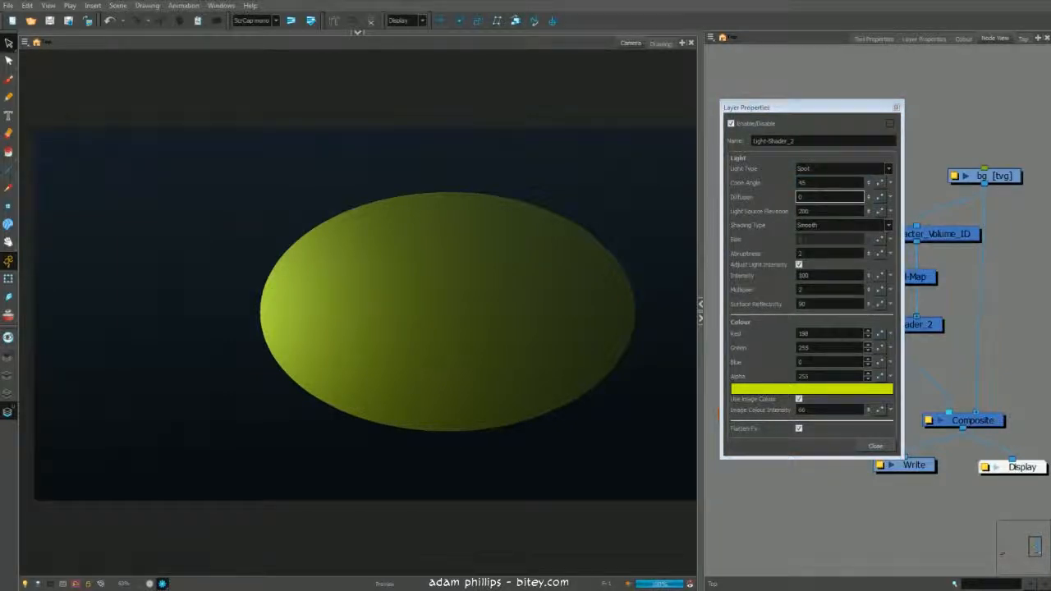
pyautogui.doubleClick(801, 198)
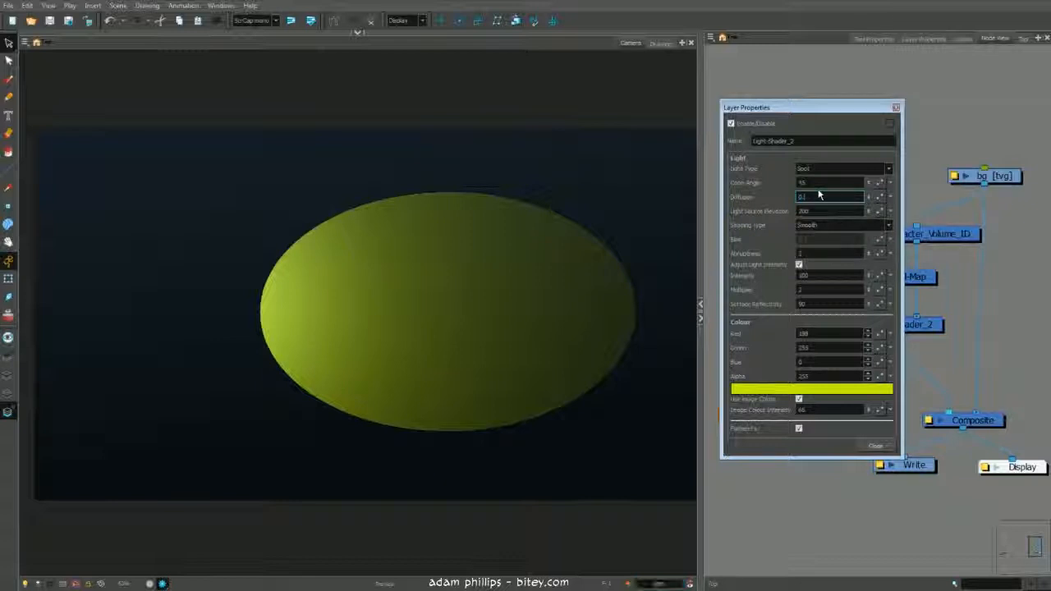
pyautogui.write('0.3')
pyautogui.press('Return')
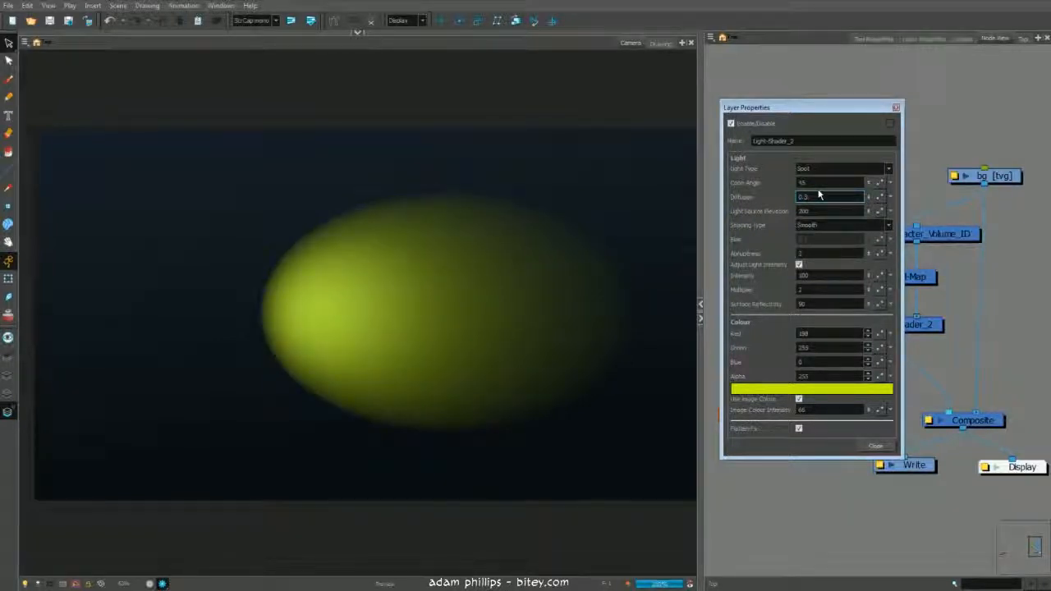
pyautogui.write('0.6')
pyautogui.press('Return')
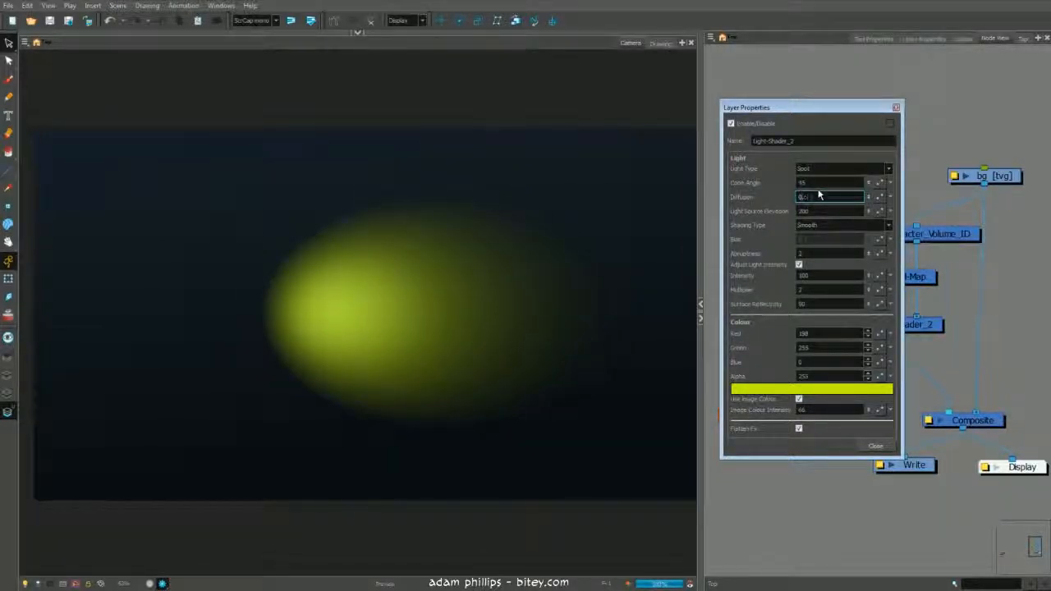
pyautogui.write('1')
pyautogui.press('Return')
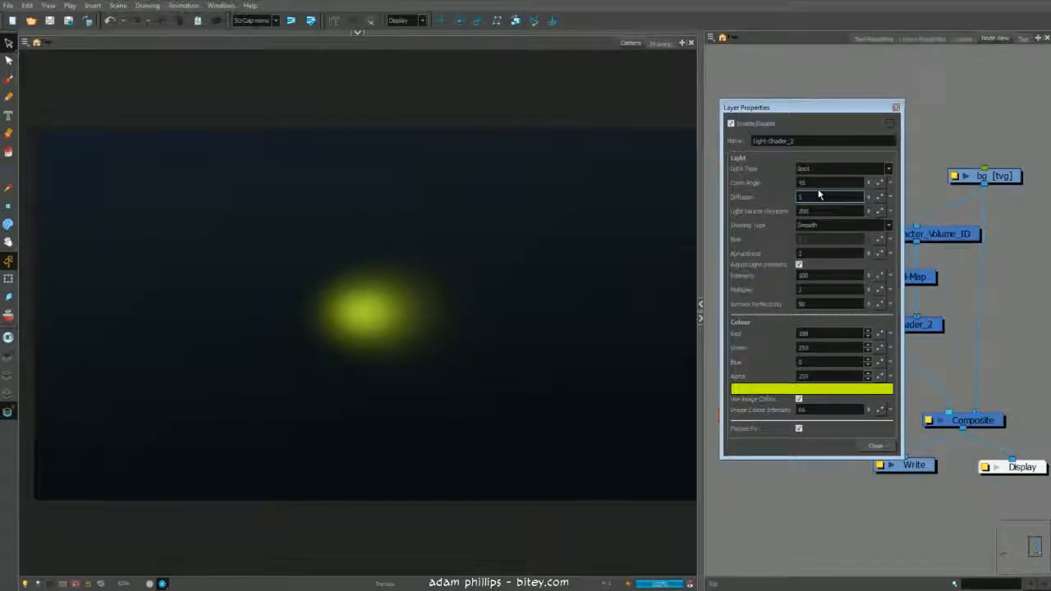
pyautogui.press('Tab')
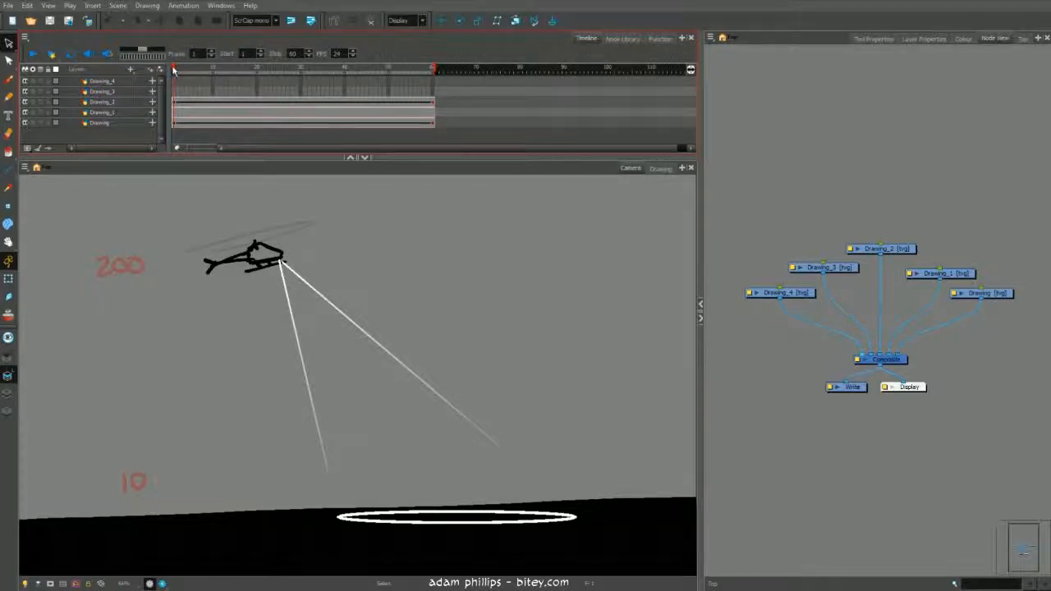
# Step: Scrub through the helicopter illustration of light height, and set the shader's Light Source Elevation to 120 after trying a lower value
pyautogui.moveTo(177, 69); pyautogui.dragTo(438, 73)
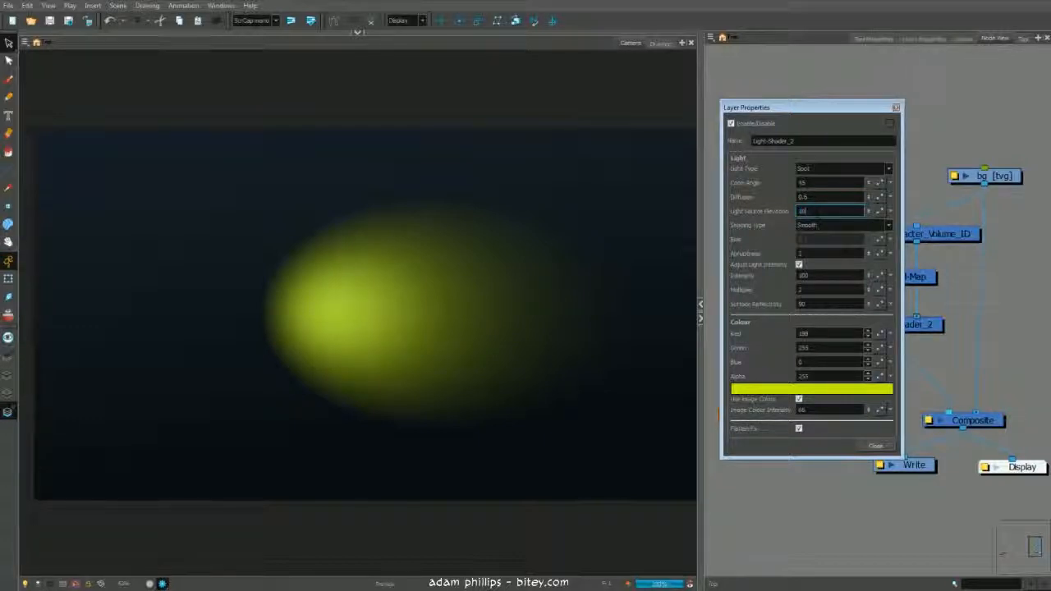
pyautogui.press('Return')
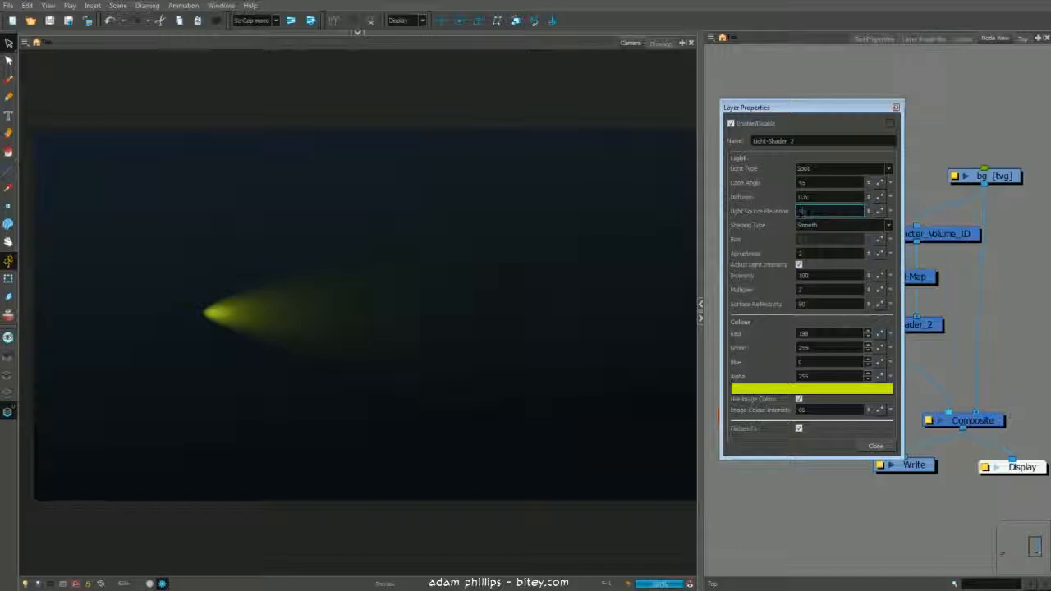
pyautogui.write('120')
pyautogui.press('Return')
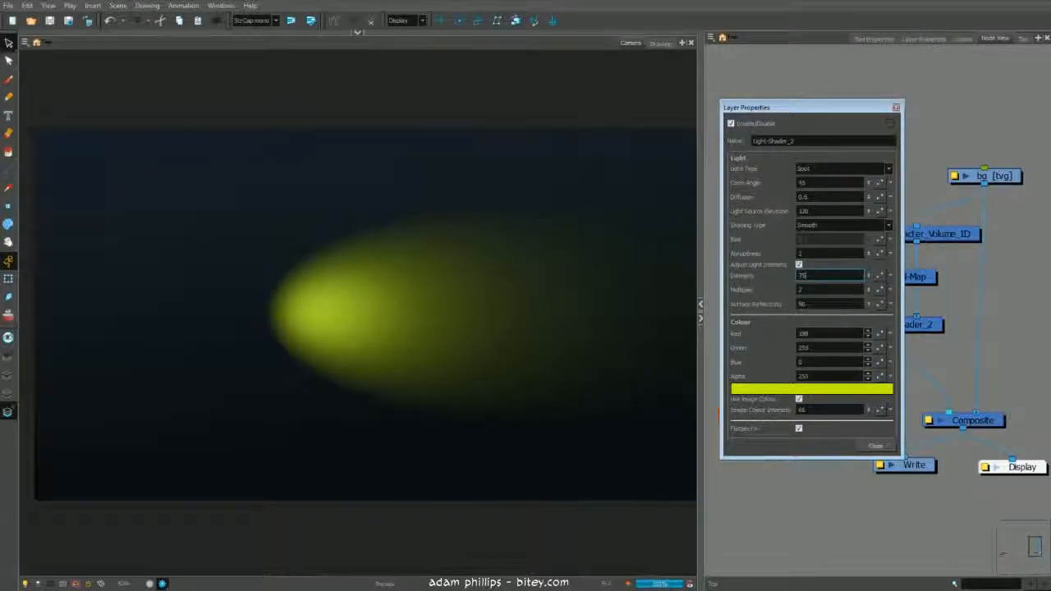
# Step: Try an Abruptness of 0.05 for the spot light and return it to 2
pyautogui.click(819, 254)
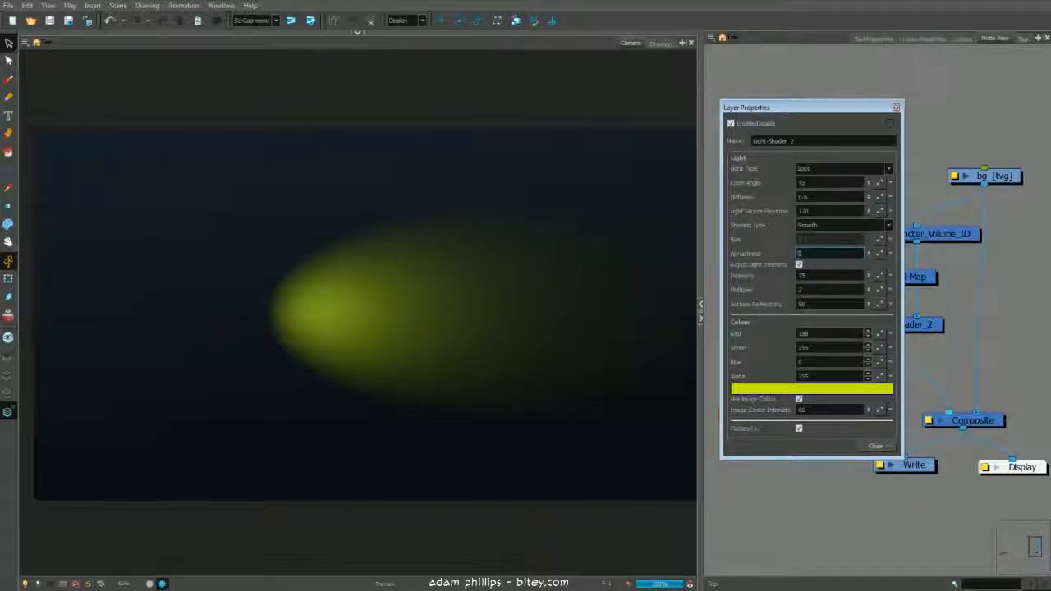
pyautogui.write('0.05')
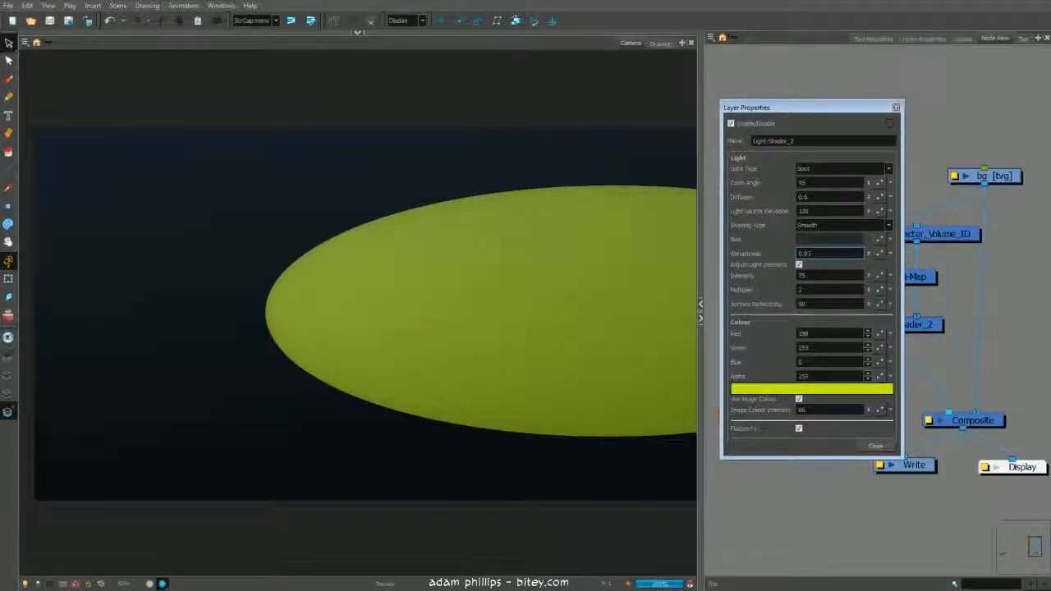
pyautogui.press('Return')
pyautogui.write('1')
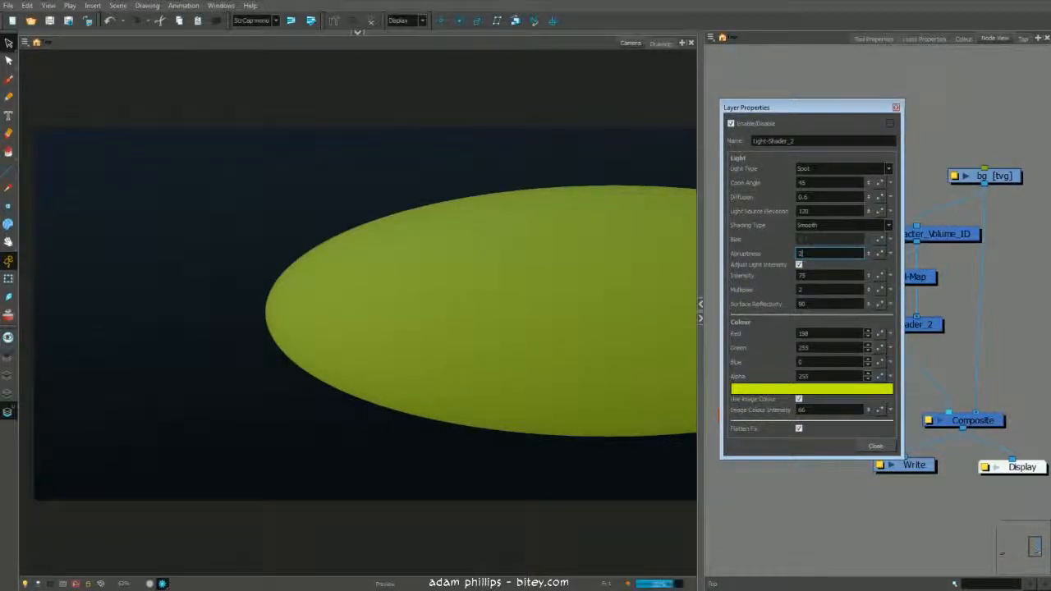
pyautogui.press('BackSpace')
pyautogui.write('2')
pyautogui.press('Tab')
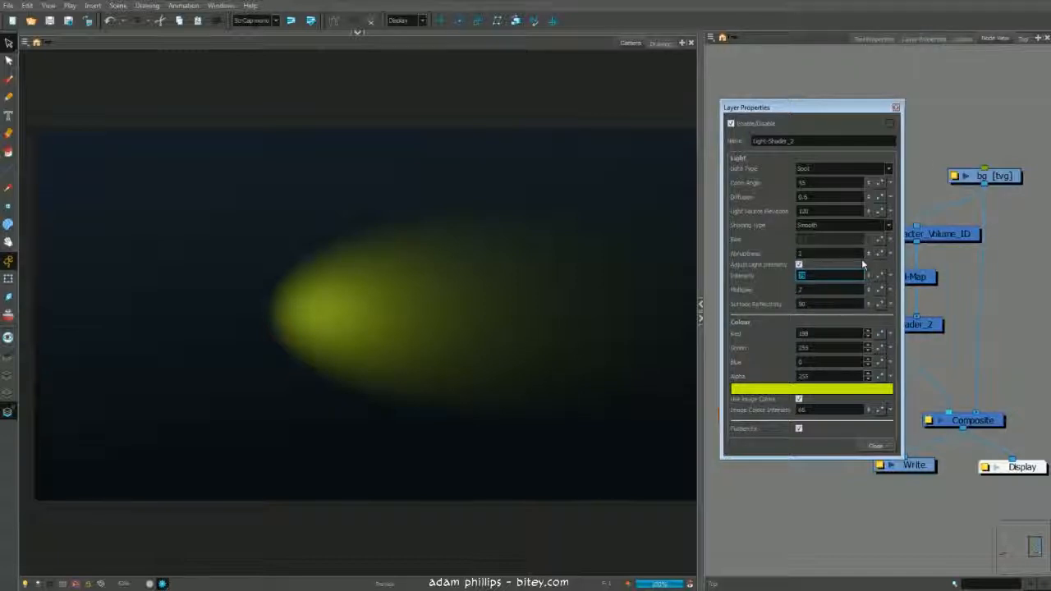
# Step: Try an Intensity of 7.5 with a Multiplier of 10
pyautogui.write('75')
pyautogui.press('Tab')
pyautogui.write('10')
pyautogui.press('Return')
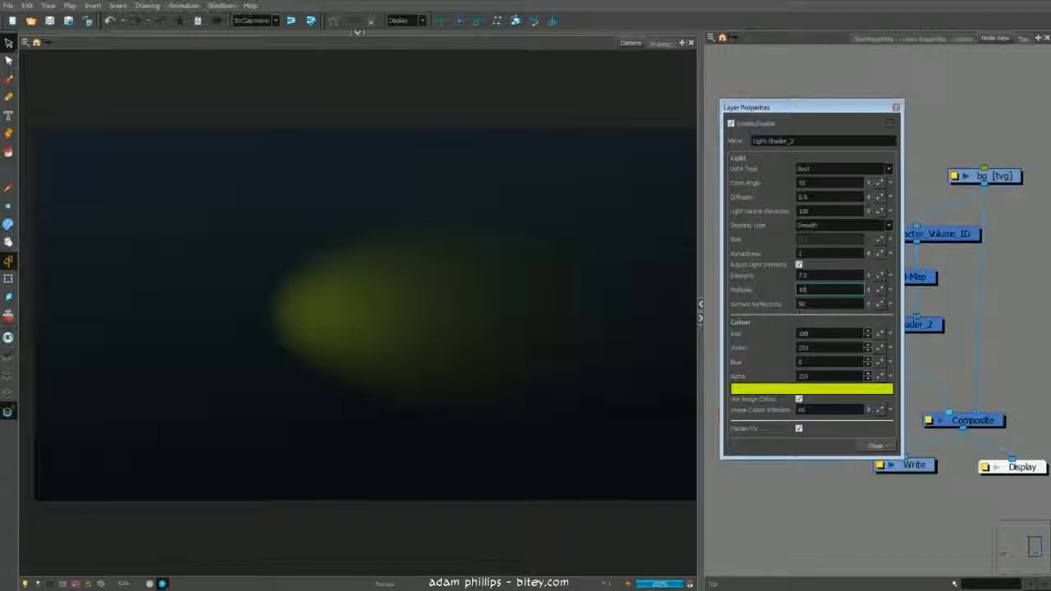
# Step: Set the Intensity to 100 and the Multiplier to 0.75
pyautogui.hotkey('shift', 'Tab')
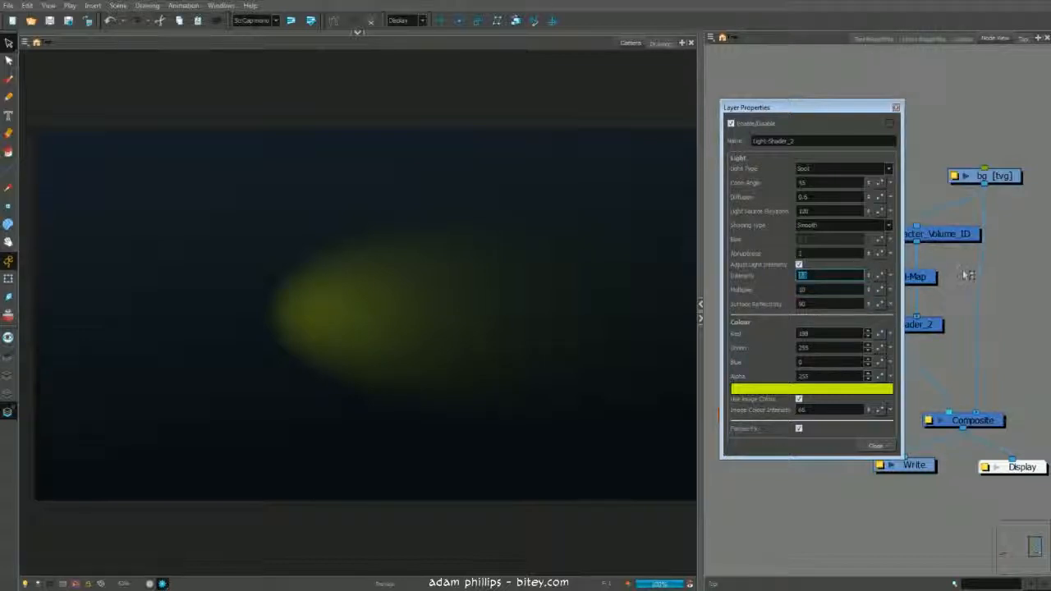
pyautogui.write('100')
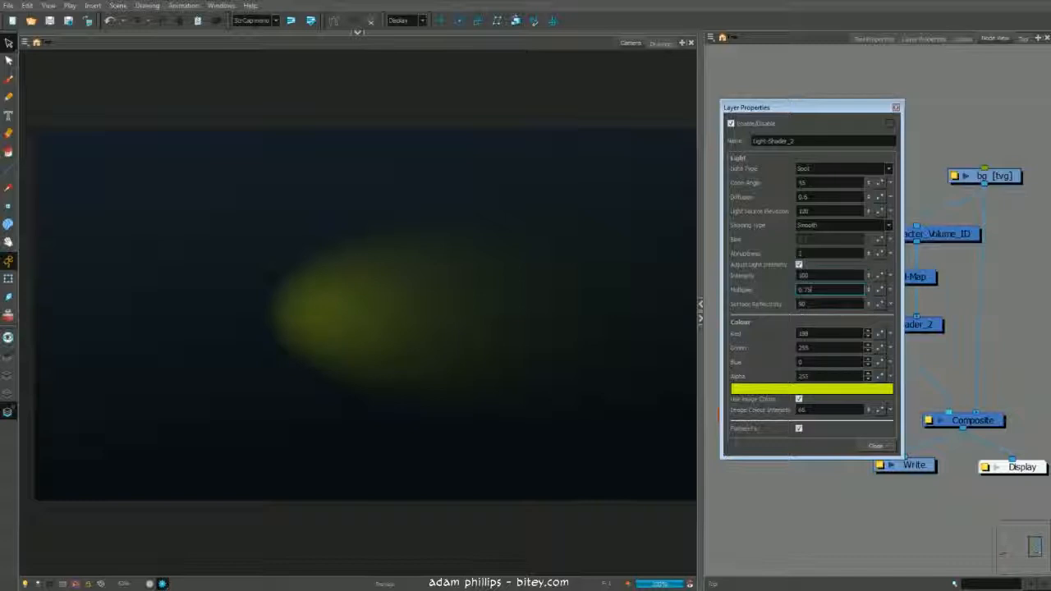
pyautogui.press('Tab')
pyautogui.write('0.75')
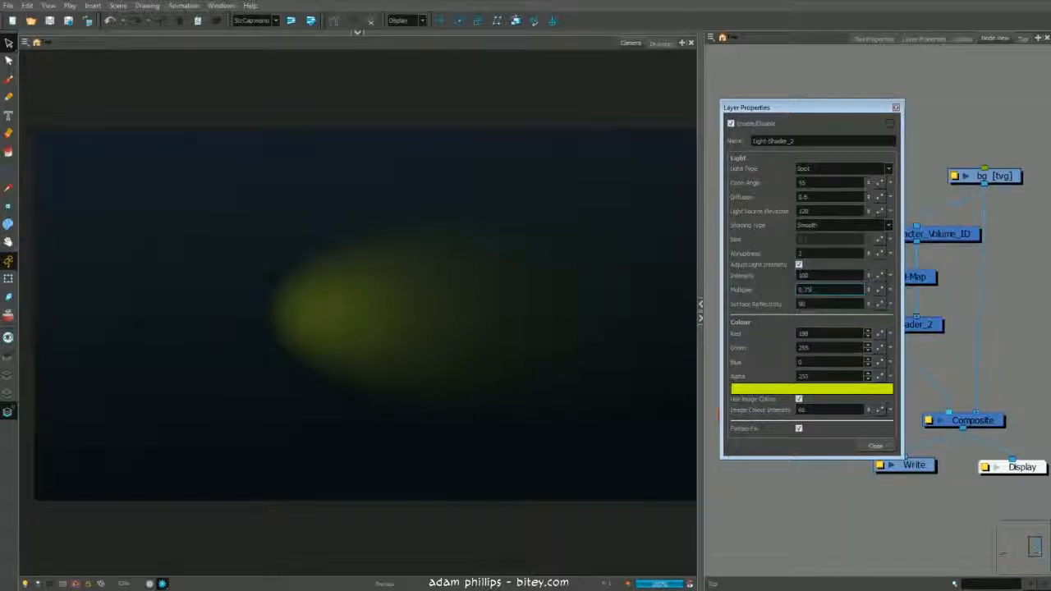
# Step: Try Multiplier values of 1.5 and 3 for the spot light, and set it to 0.9
pyautogui.moveTo(812, 291); pyautogui.dragTo(795, 294)
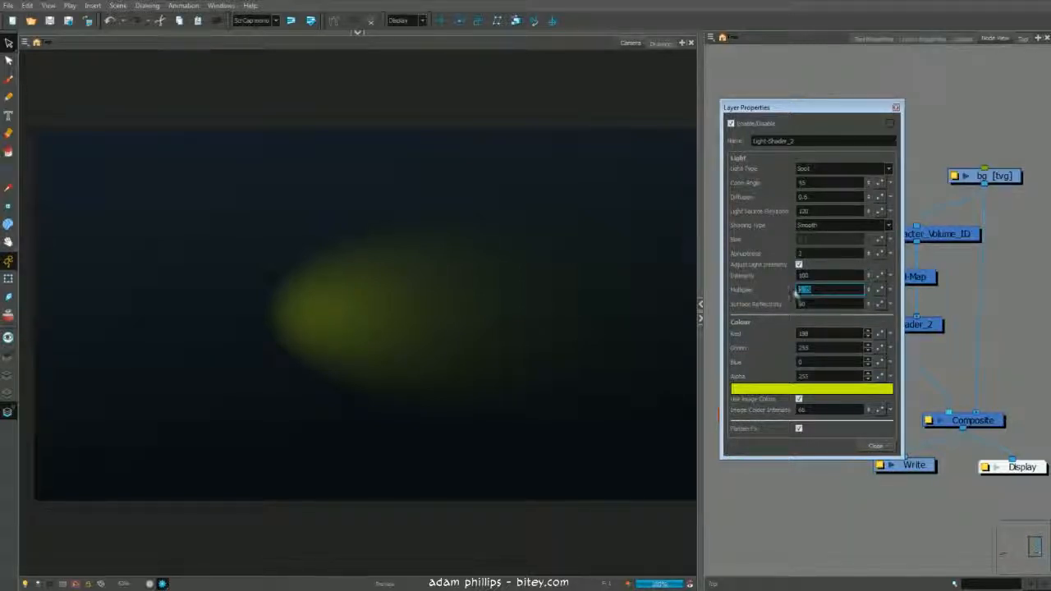
pyautogui.write('1.5')
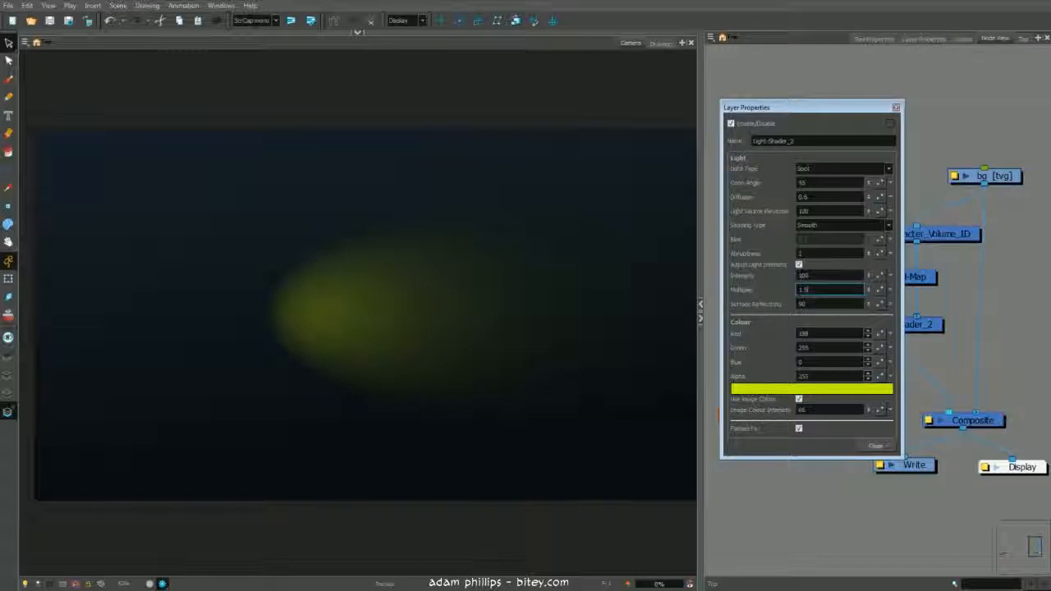
pyautogui.press('Return')
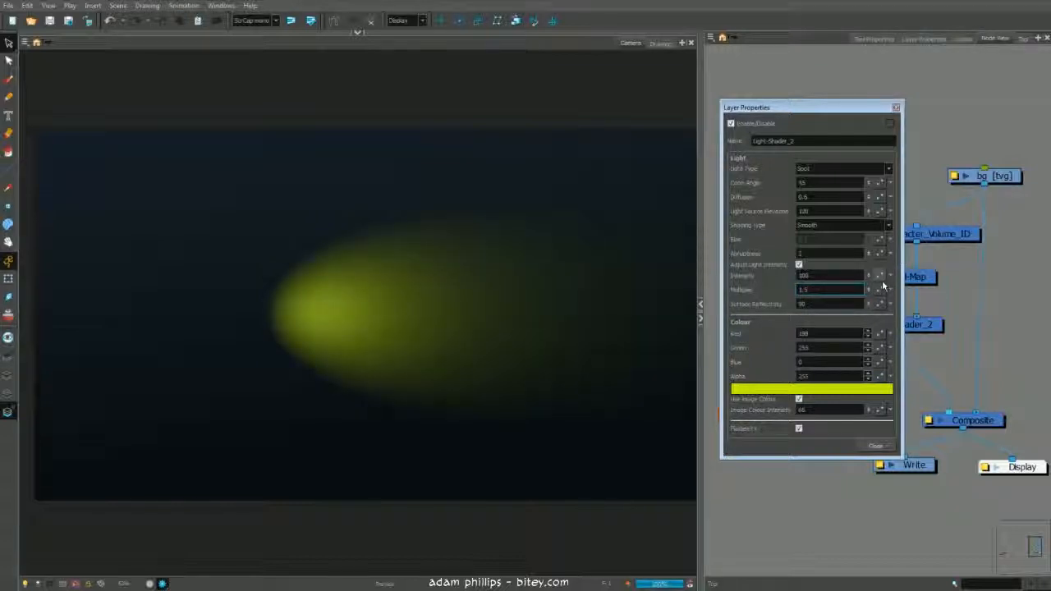
pyautogui.doubleClick(803, 289)
pyautogui.write('3')
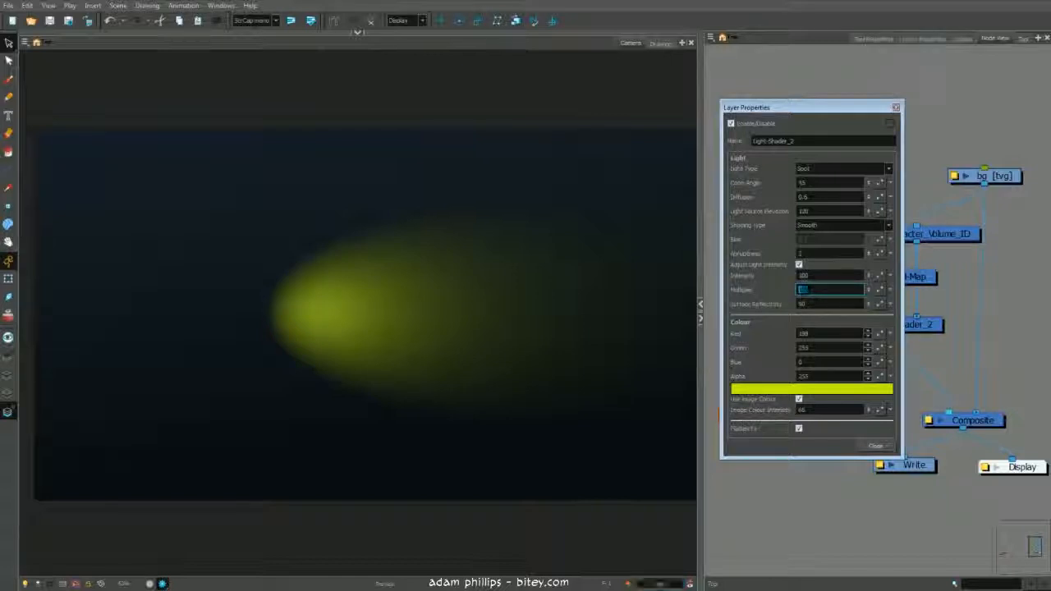
pyautogui.press('Return')
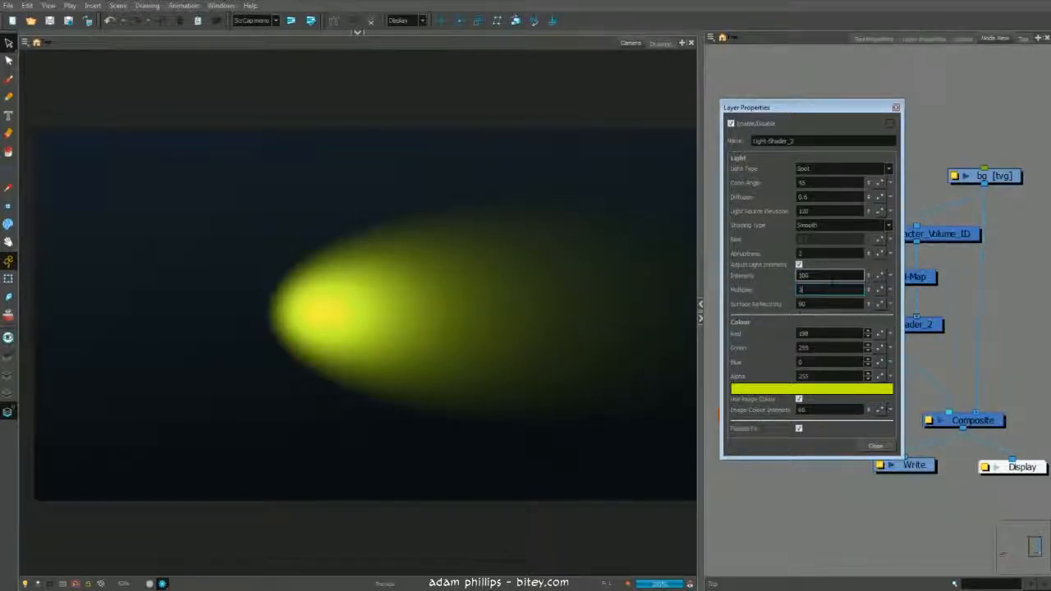
pyautogui.doubleClick(800, 290)
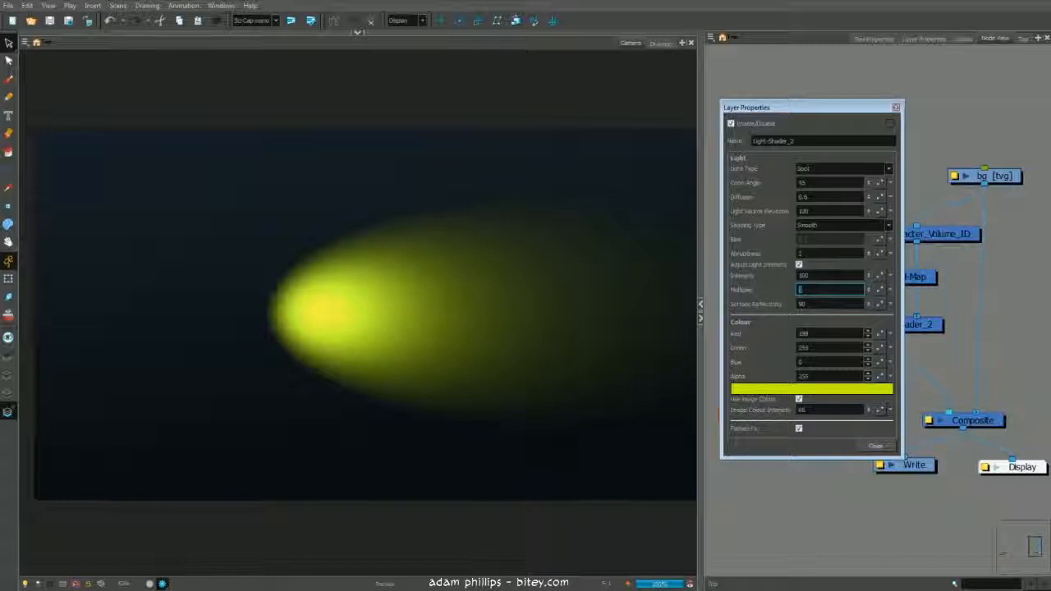
pyautogui.write('0.3')
pyautogui.press('Return')
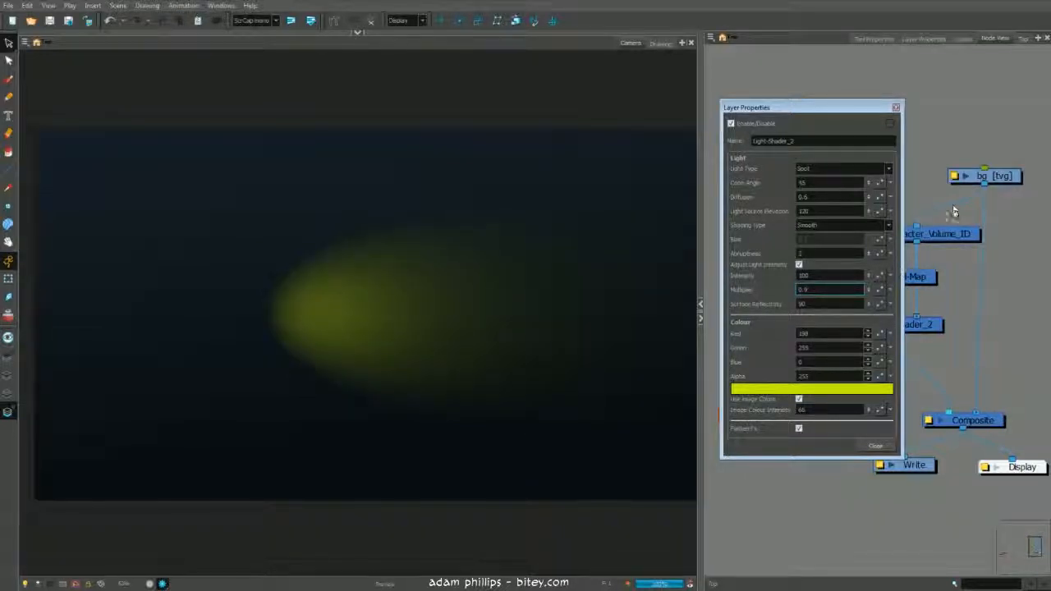
# Step: Close the shader properties, move the background drawing aside, and connect the character drawing to the Composite
pyautogui.click(896, 108)
pyautogui.moveTo(1018, 164); pyautogui.dragTo(846, 164)
pyautogui.moveTo(854, 201); pyautogui.dragTo(906, 204)
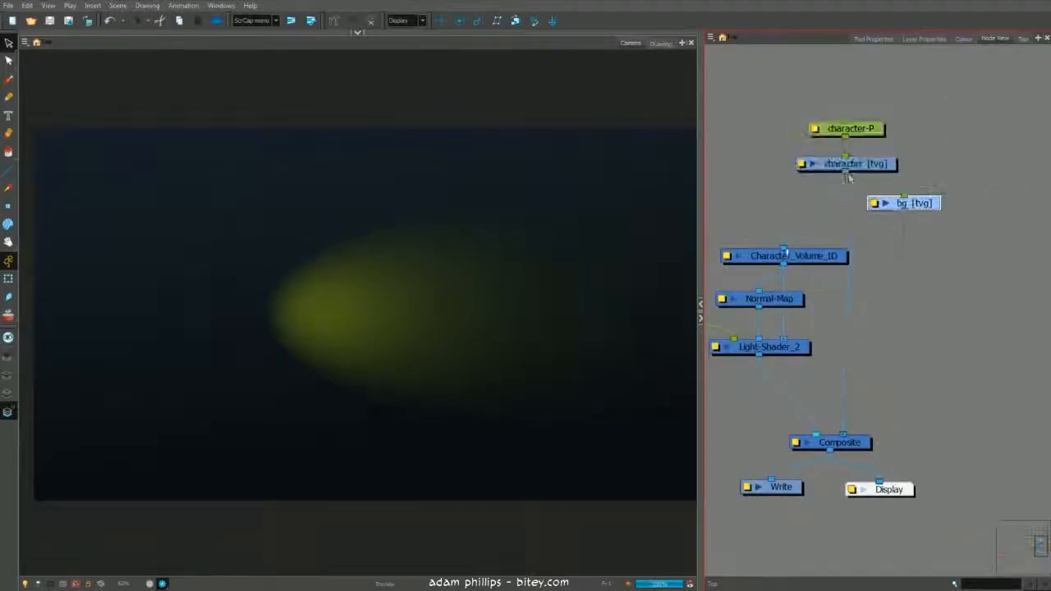
pyautogui.moveTo(846, 171); pyautogui.dragTo(831, 435)
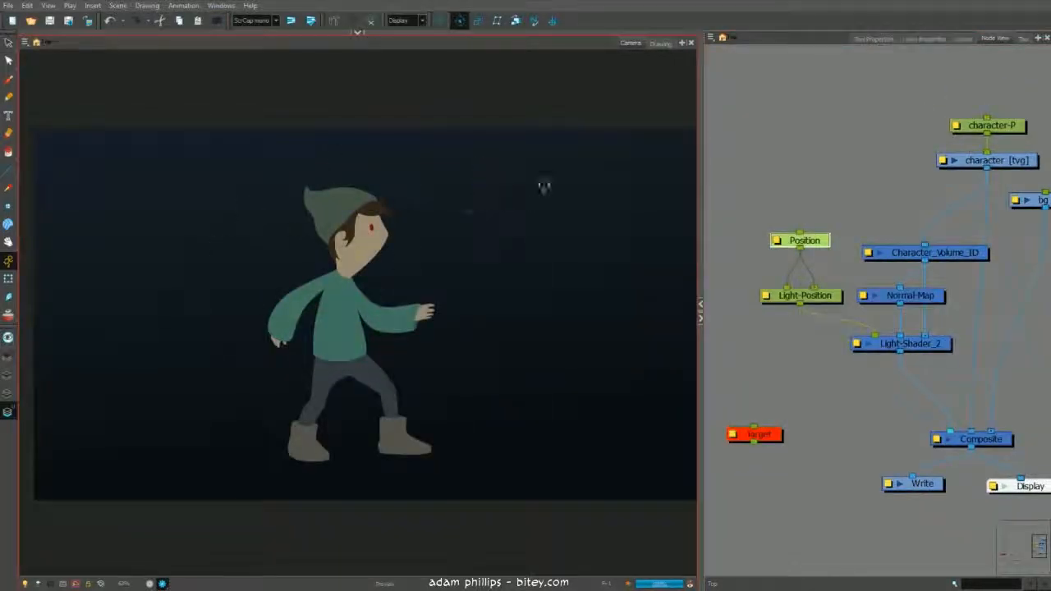
# Step: Move the light's Position peg around the character's head and upper body to explore the spot light
pyautogui.moveTo(544, 187)
pyautogui.mouseDown()
pyautogui.moveTo(432, 167)
pyautogui.moveTo(458, 206)
pyautogui.mouseUp()
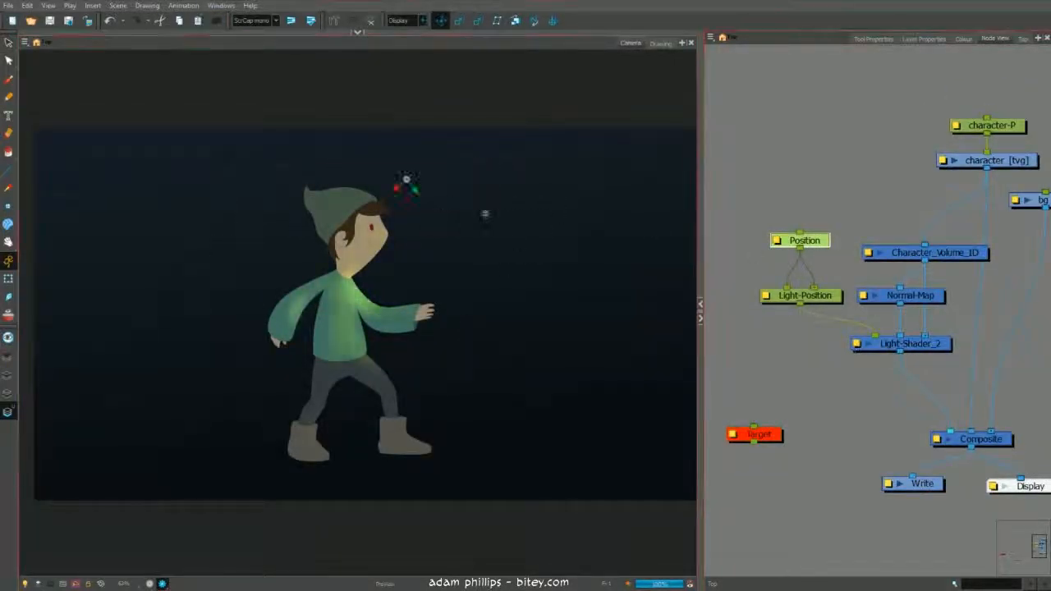
pyautogui.moveTo(485, 214); pyautogui.dragTo(570, 218)
# Step: Change the Light Type of Light-Shader_2 to Point
pyautogui.click(903, 345)
pyautogui.click(802, 297)
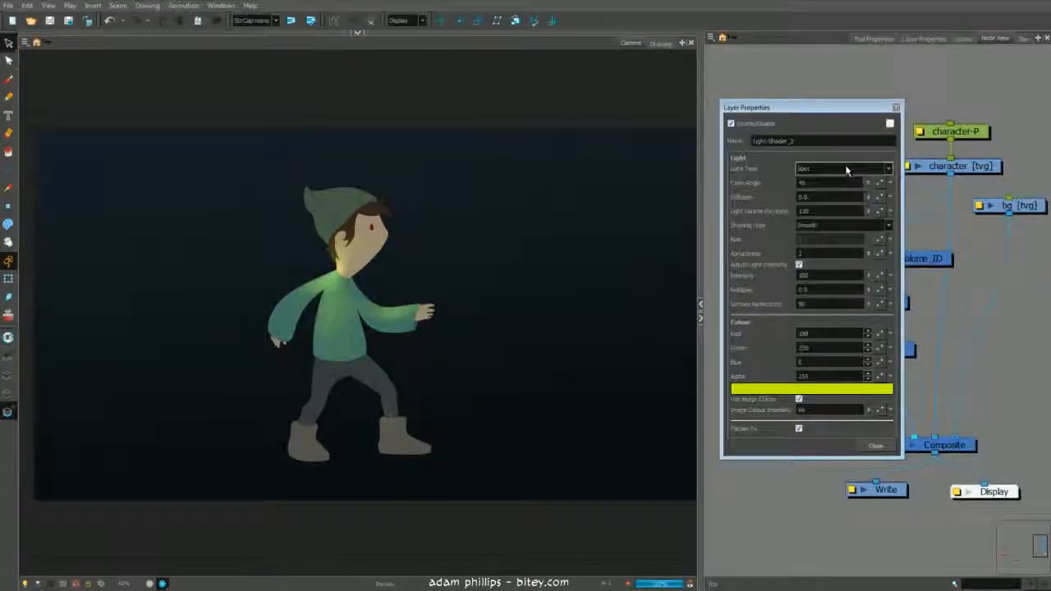
pyautogui.click(846, 168)
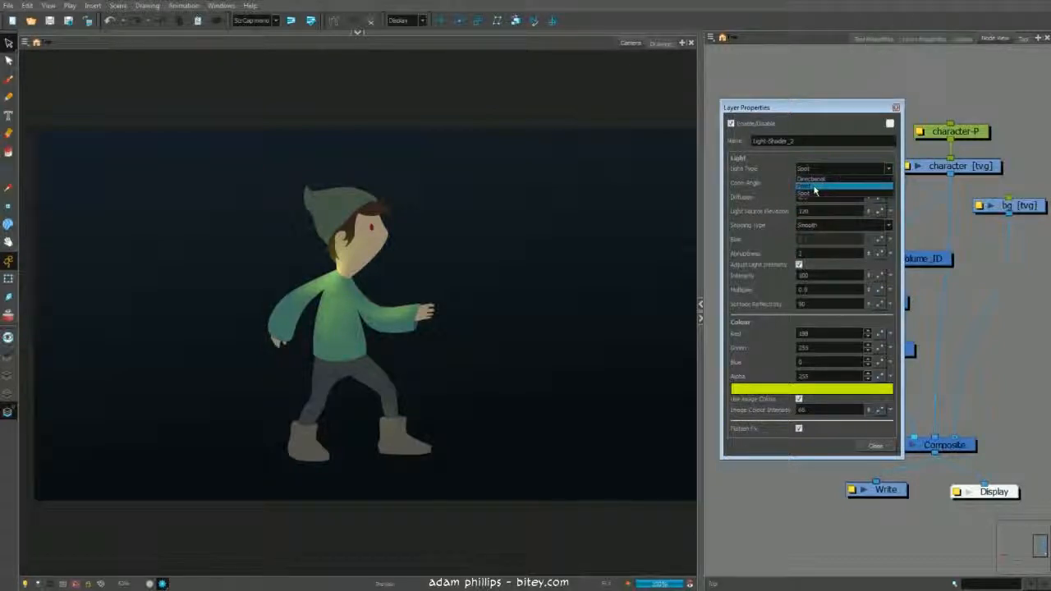
pyautogui.click(814, 188)
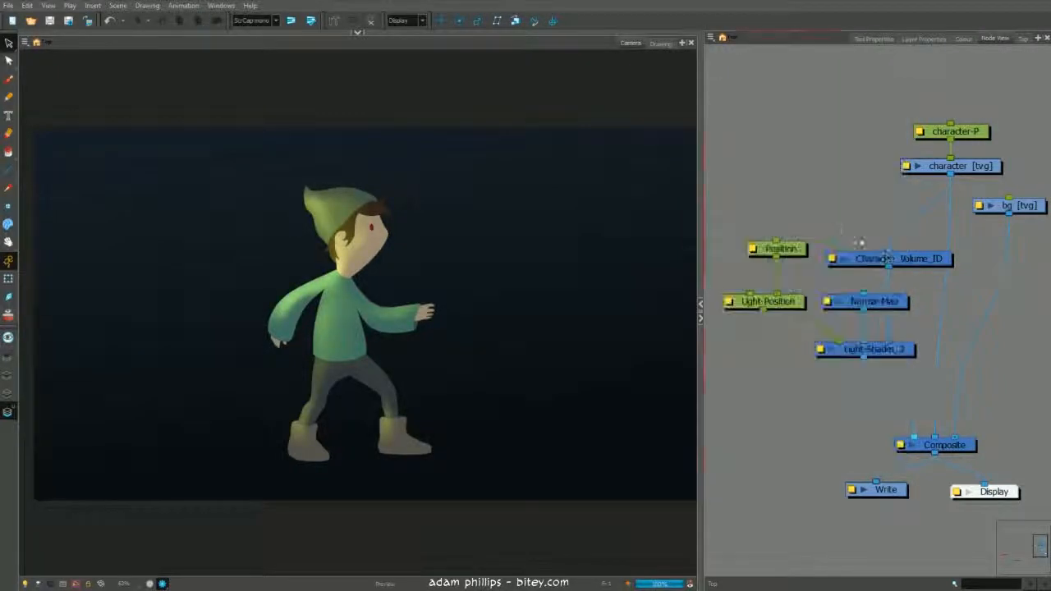
# Step: Move the Position peg across the character to just above the outstretched arm, and open the Light-Shader_2 properties
pyautogui.click(767, 247)
pyautogui.moveTo(287, 261); pyautogui.dragTo(422, 296)
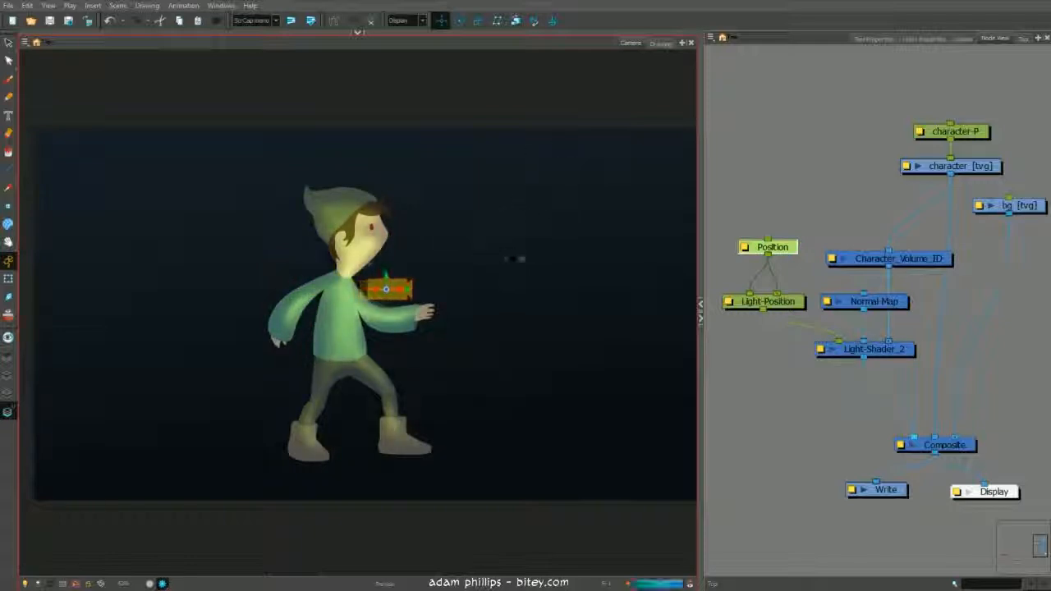
pyautogui.doubleClick(873, 349)
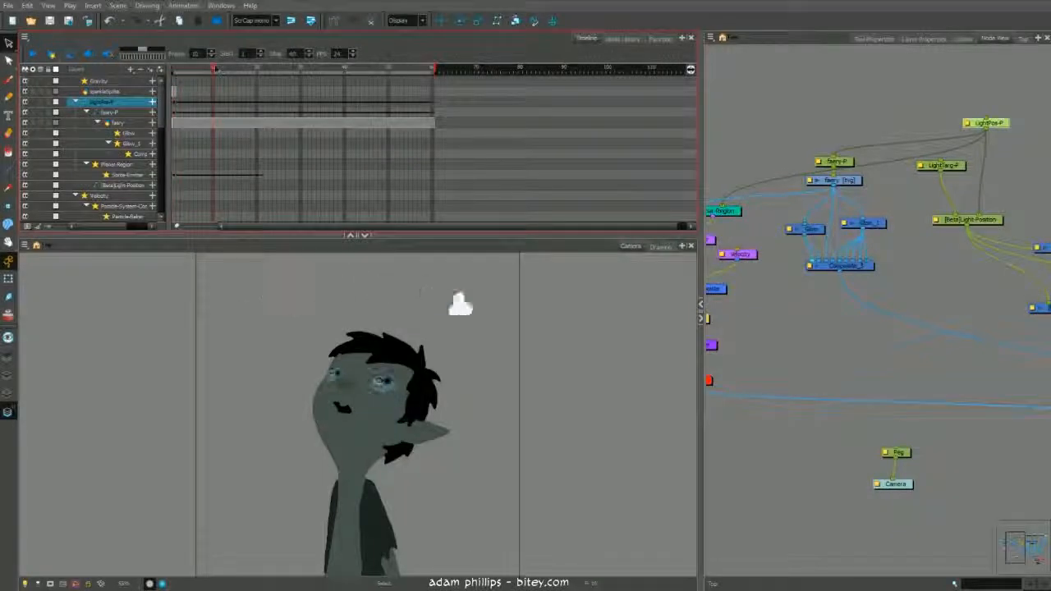
# Step: Show the LightPos-P peg's motion path from frame 1 and scrub through the fairy's flight around the head
pyautogui.moveTo(215, 70); pyautogui.dragTo(173, 70)
pyautogui.moveTo(985, 124); pyautogui.dragTo(991, 136)
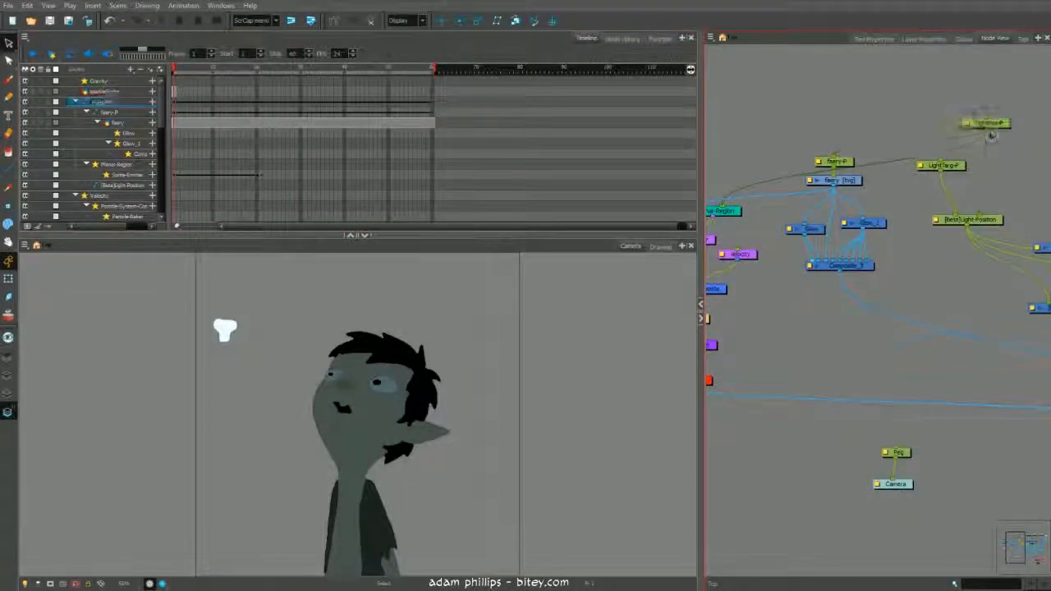
pyautogui.press('F11')
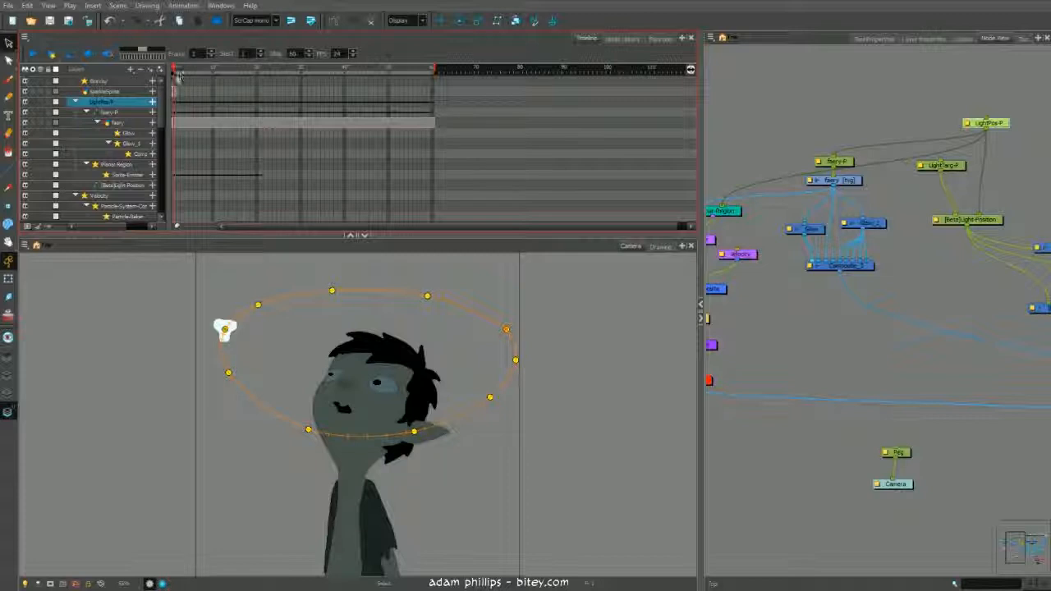
pyautogui.moveTo(178, 70); pyautogui.dragTo(345, 66)
# Step: Scrub the fairy animation to frame 60 and hide the motion path controls
pyautogui.moveTo(788, 339); pyautogui.dragTo(743, 391)
pyautogui.click(766, 305)
pyautogui.press('a')
pyautogui.moveTo(174, 69); pyautogui.dragTo(433, 69)
pyautogui.hotkey('shift', 'c')
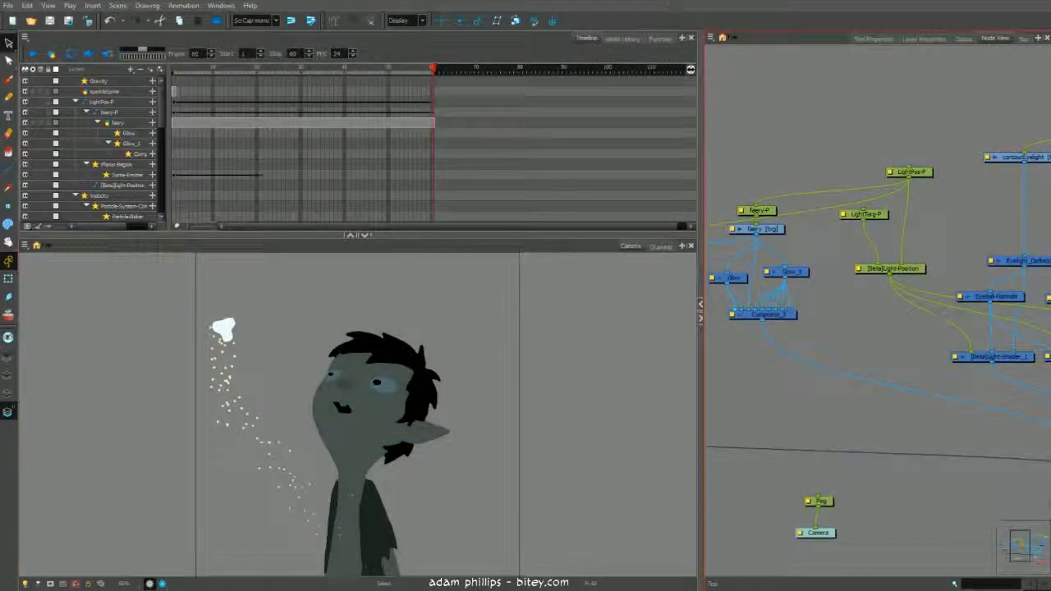
# Step: Examine the node network of the face and eye light shaders, tracing it back to the LightPos-P peg and the Light-Position node
pyautogui.moveTo(1036, 232); pyautogui.dragTo(857, 262)
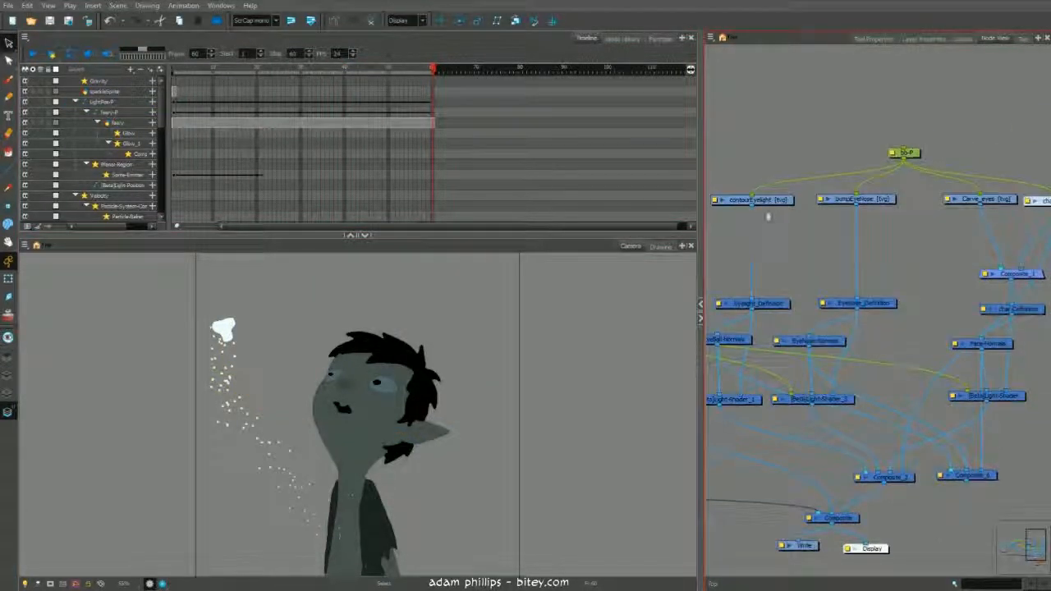
pyautogui.scroll(-1, 829, 229)
pyautogui.scroll(-1, 877, 324)
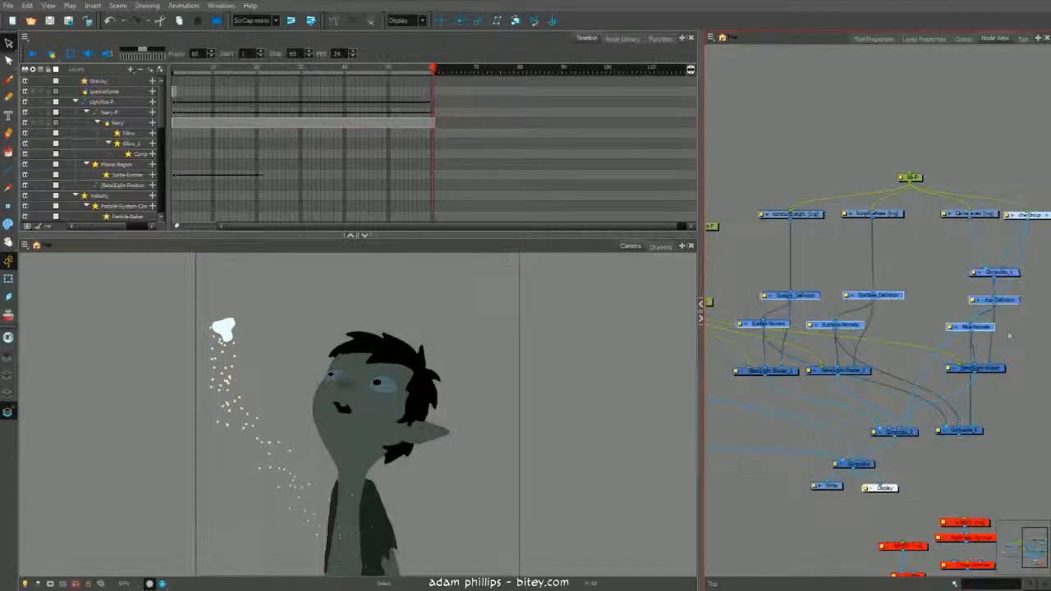
pyautogui.moveTo(752, 280); pyautogui.dragTo(969, 272)
pyautogui.click(913, 217)
pyautogui.click(907, 294)
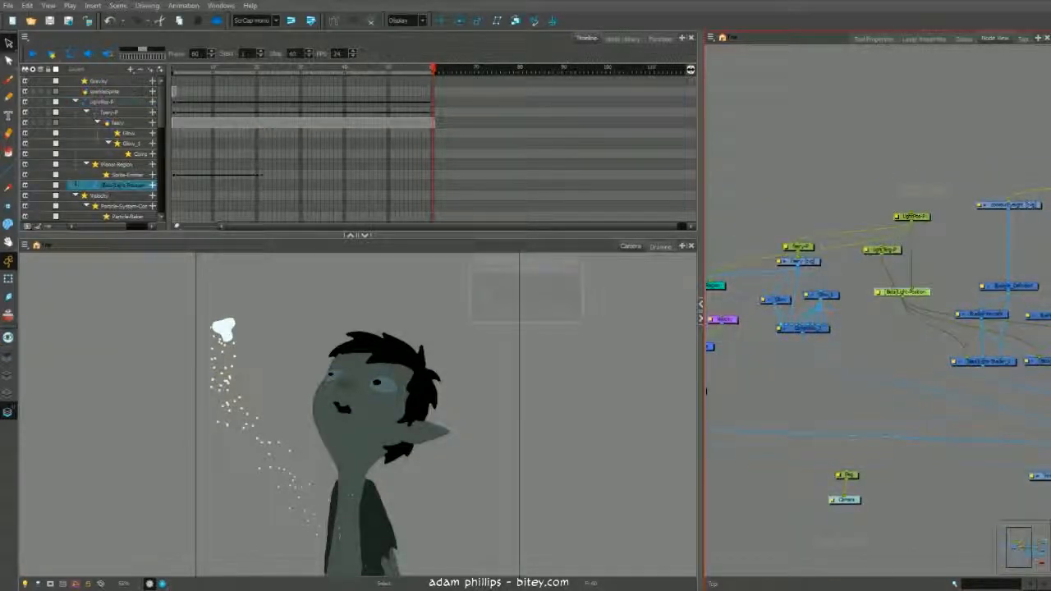